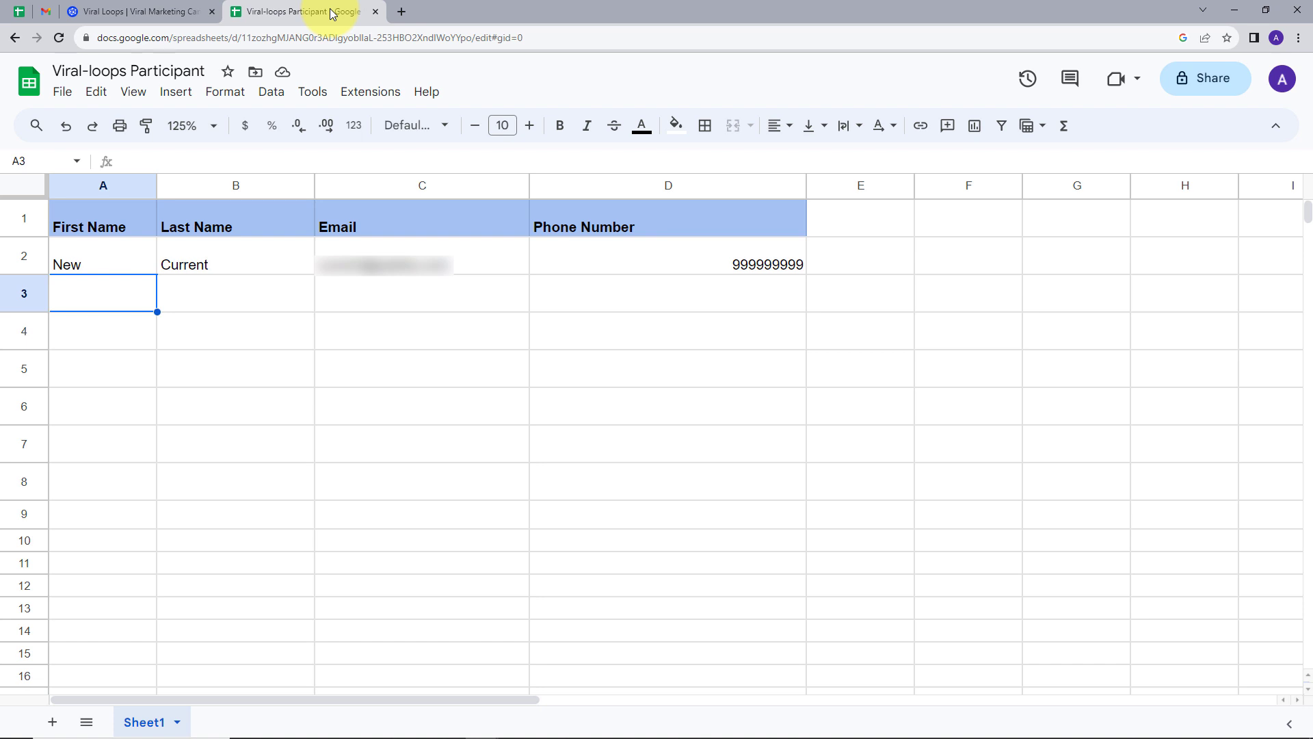
# Compare the Viral Loops campaign against the participant sheet, then open a new blank browser tab.
pyautogui.click(101, 12)
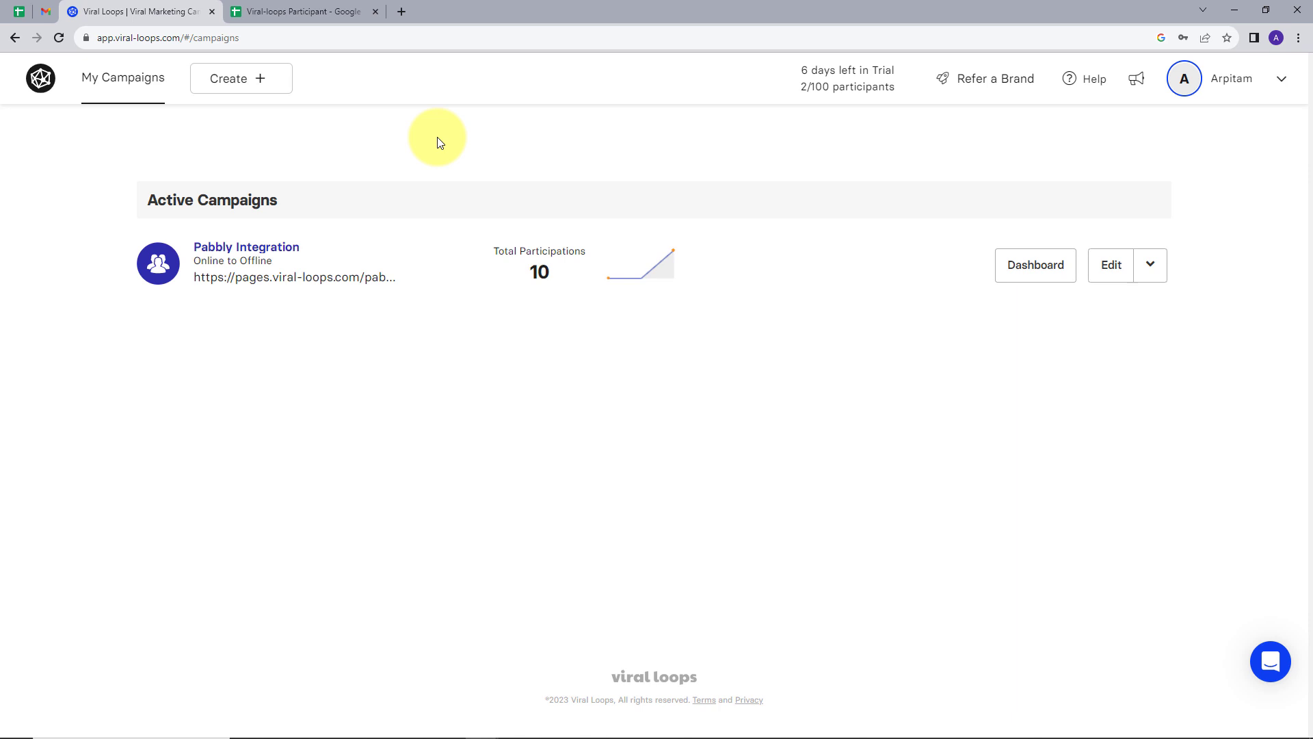
pyautogui.click(276, 8)
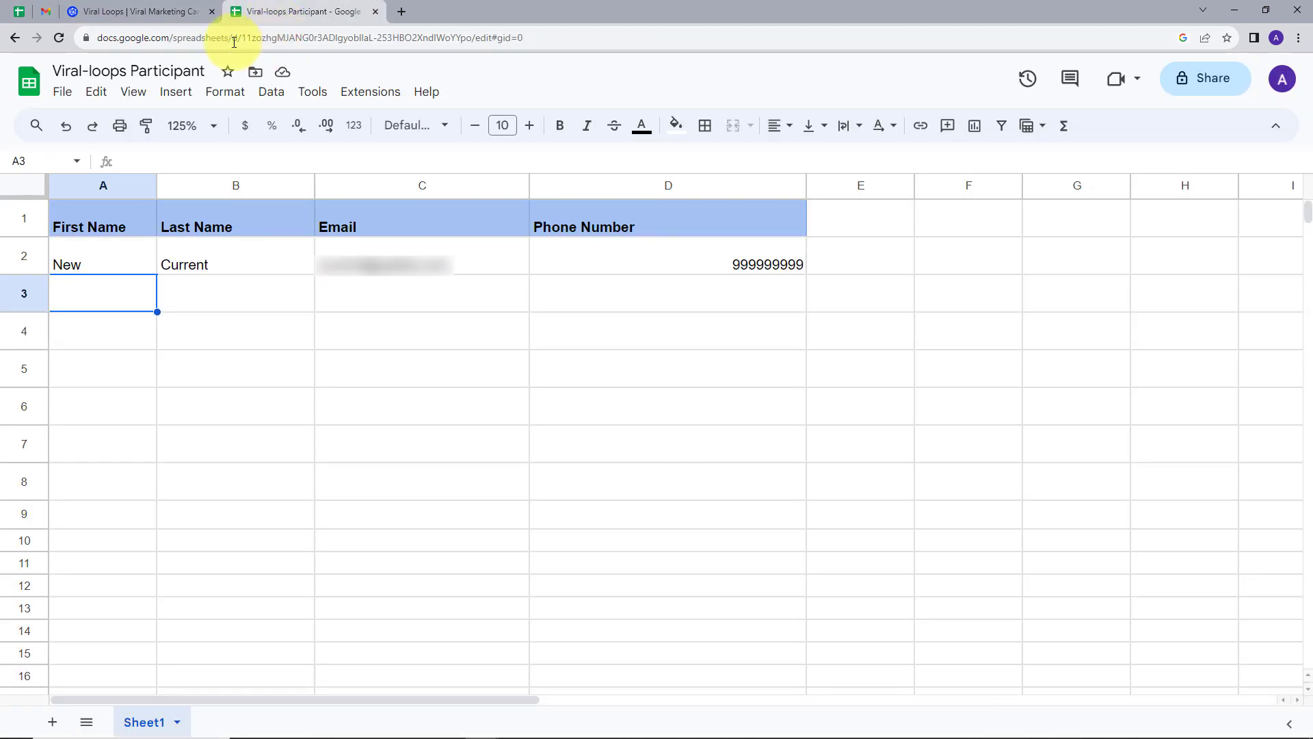
pyautogui.click(136, 12)
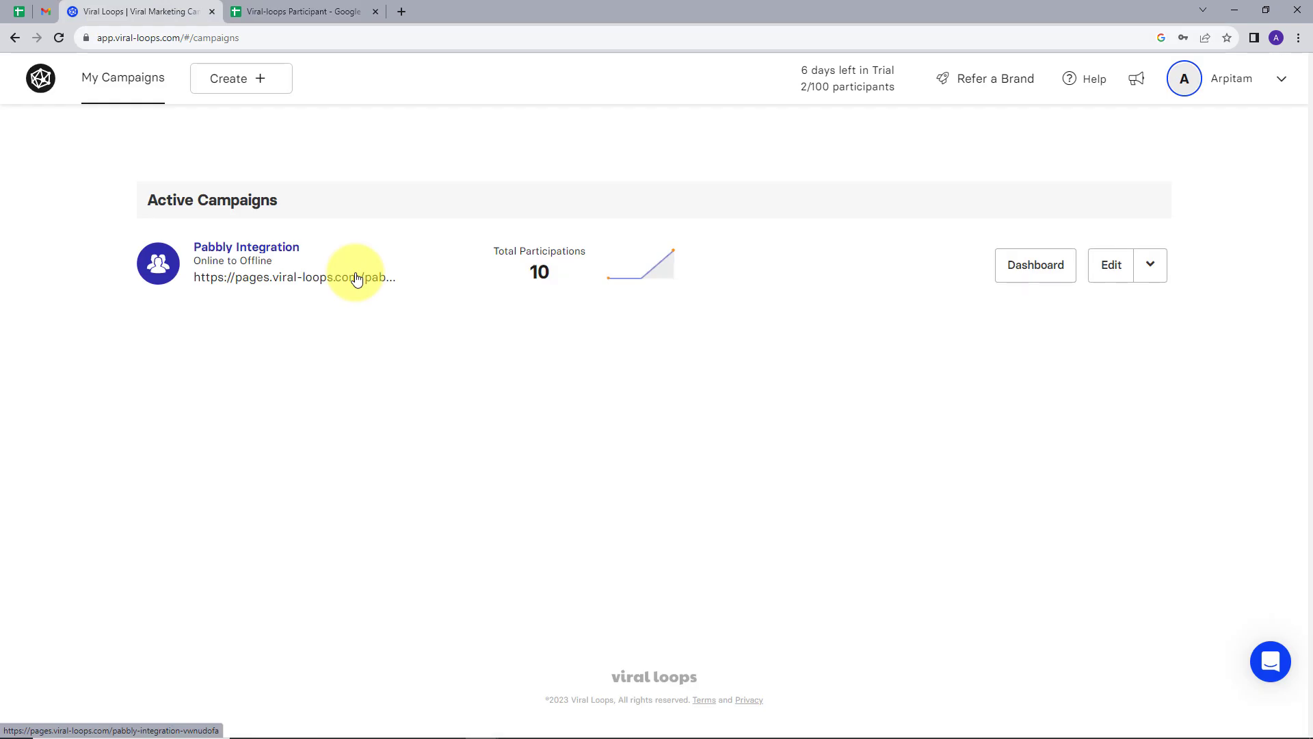
pyautogui.click(301, 10)
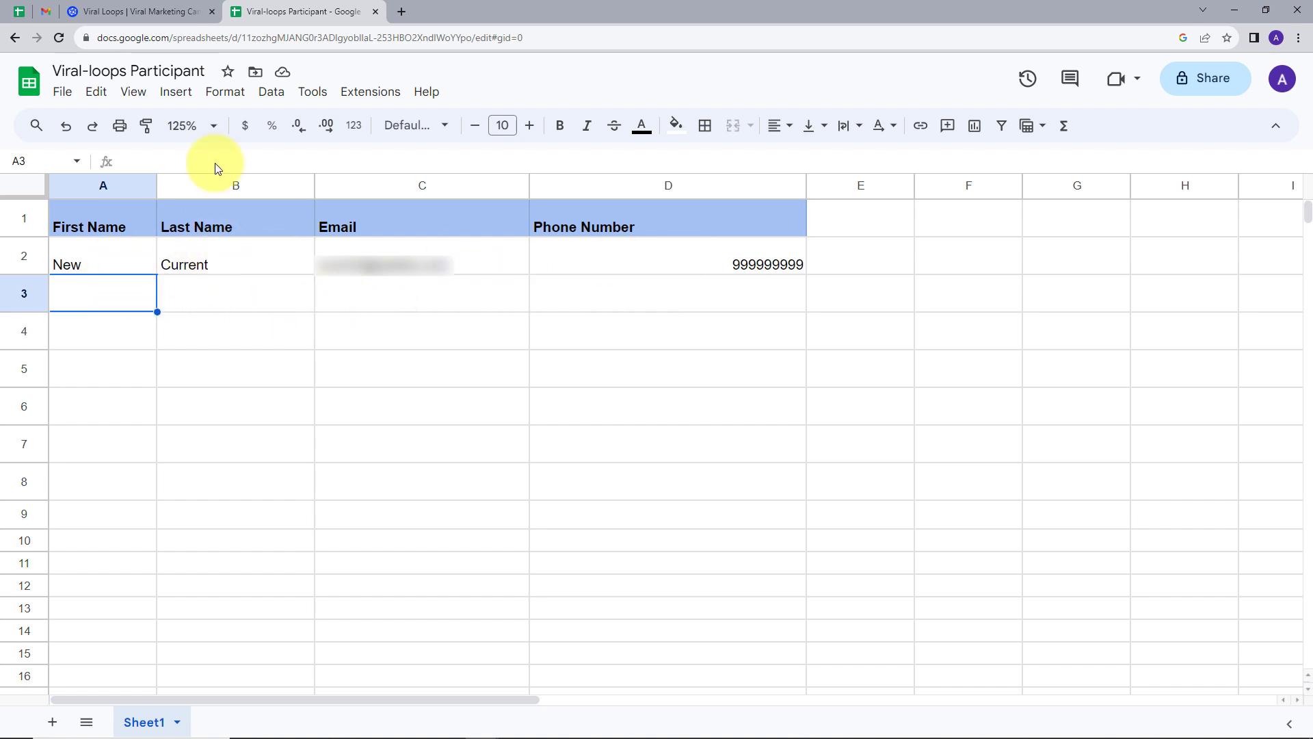
pyautogui.click(143, 13)
pyautogui.click(275, 12)
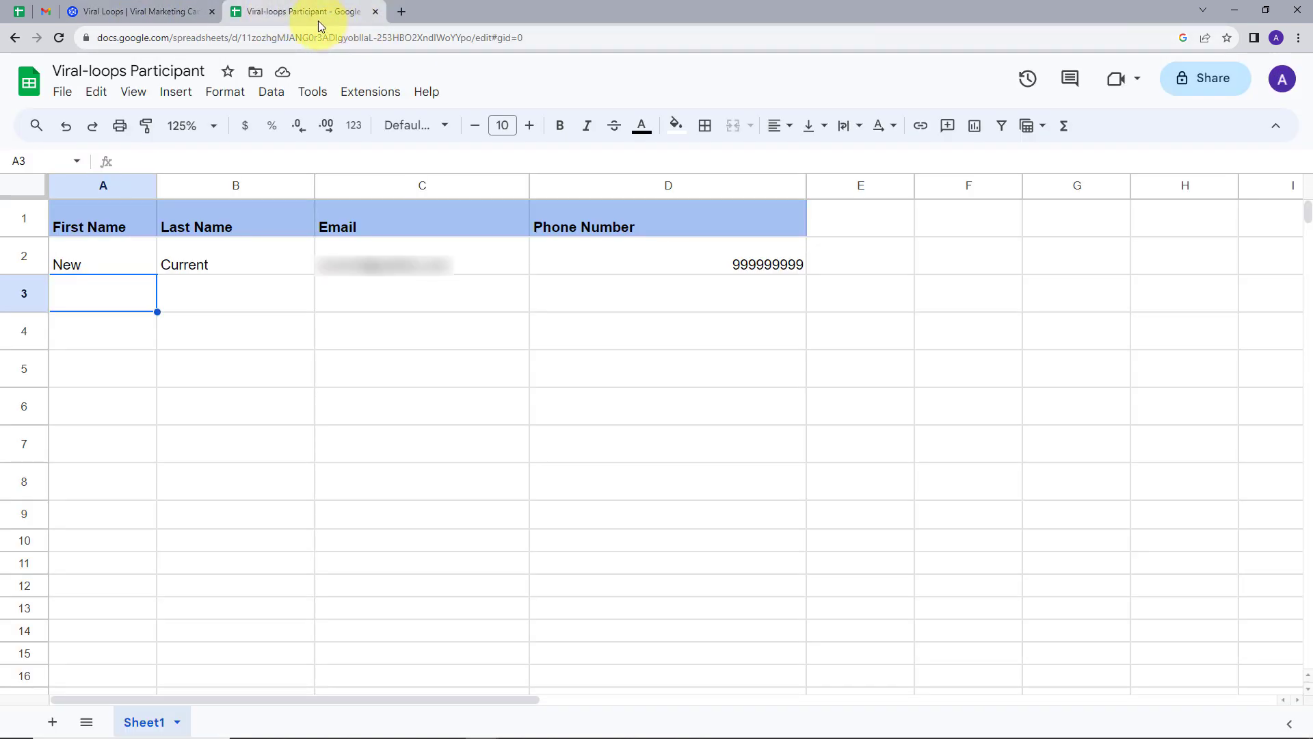
pyautogui.click(401, 12)
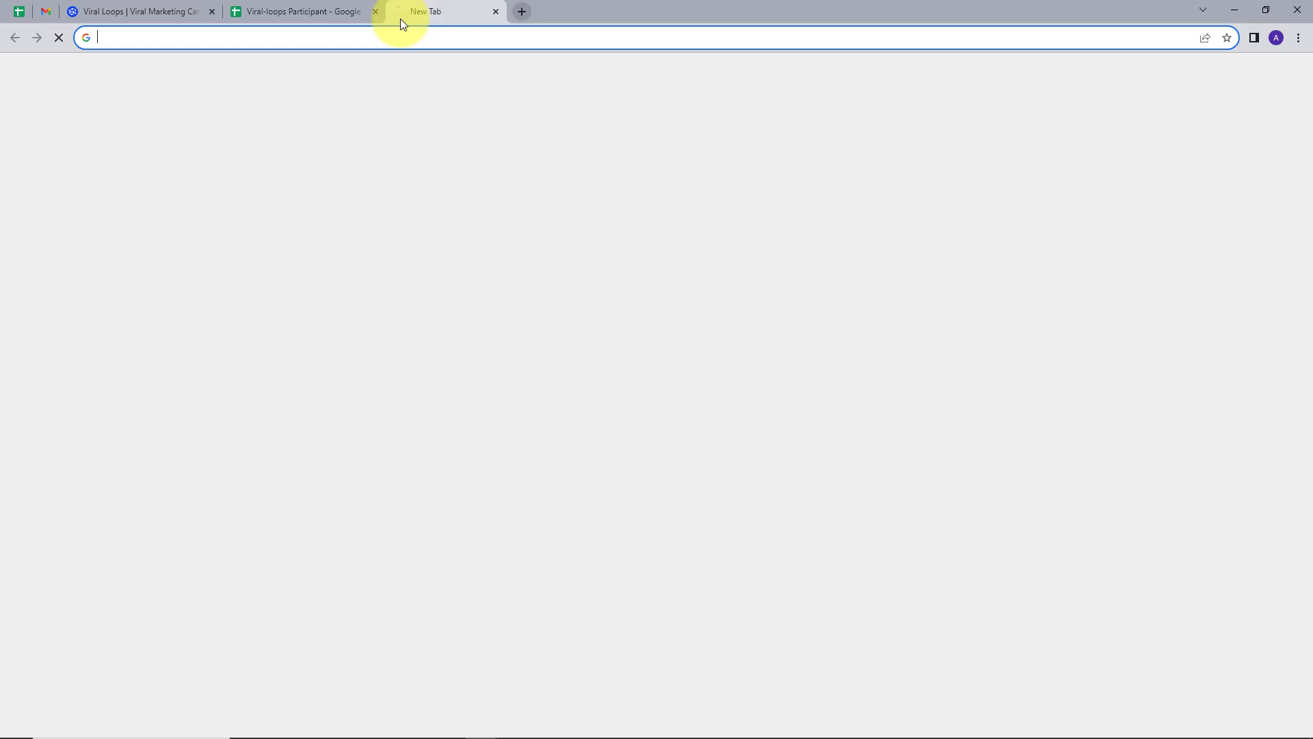
# Load the Pabbly website and sign in to reach the All Apps page.
pyautogui.write('pabbly')
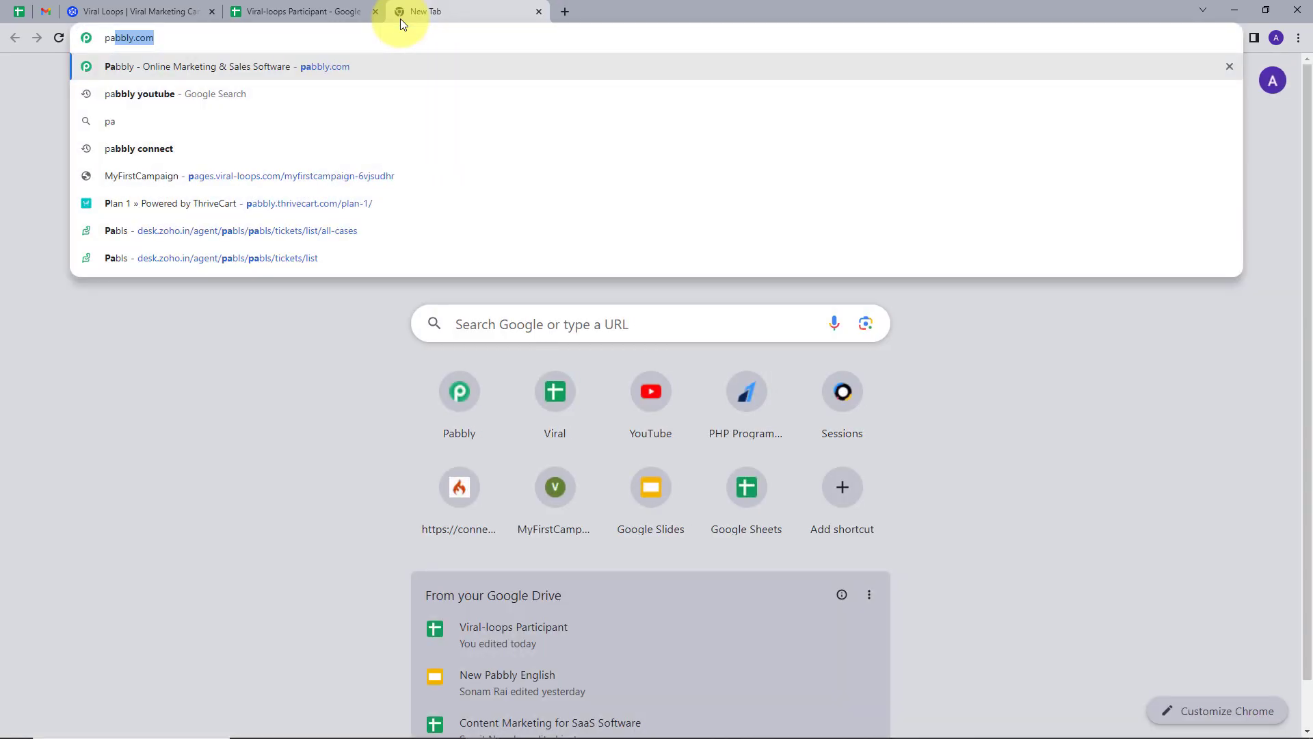
pyautogui.press('Return')
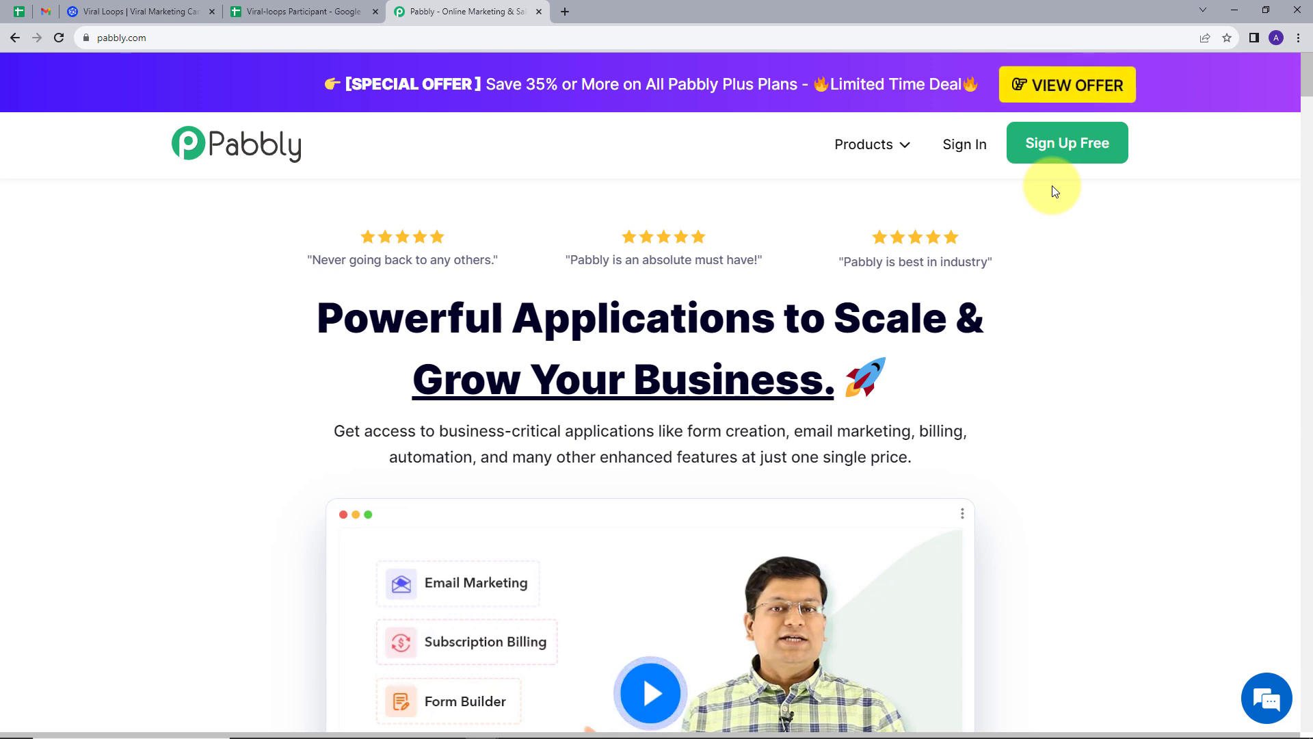
pyautogui.click(960, 145)
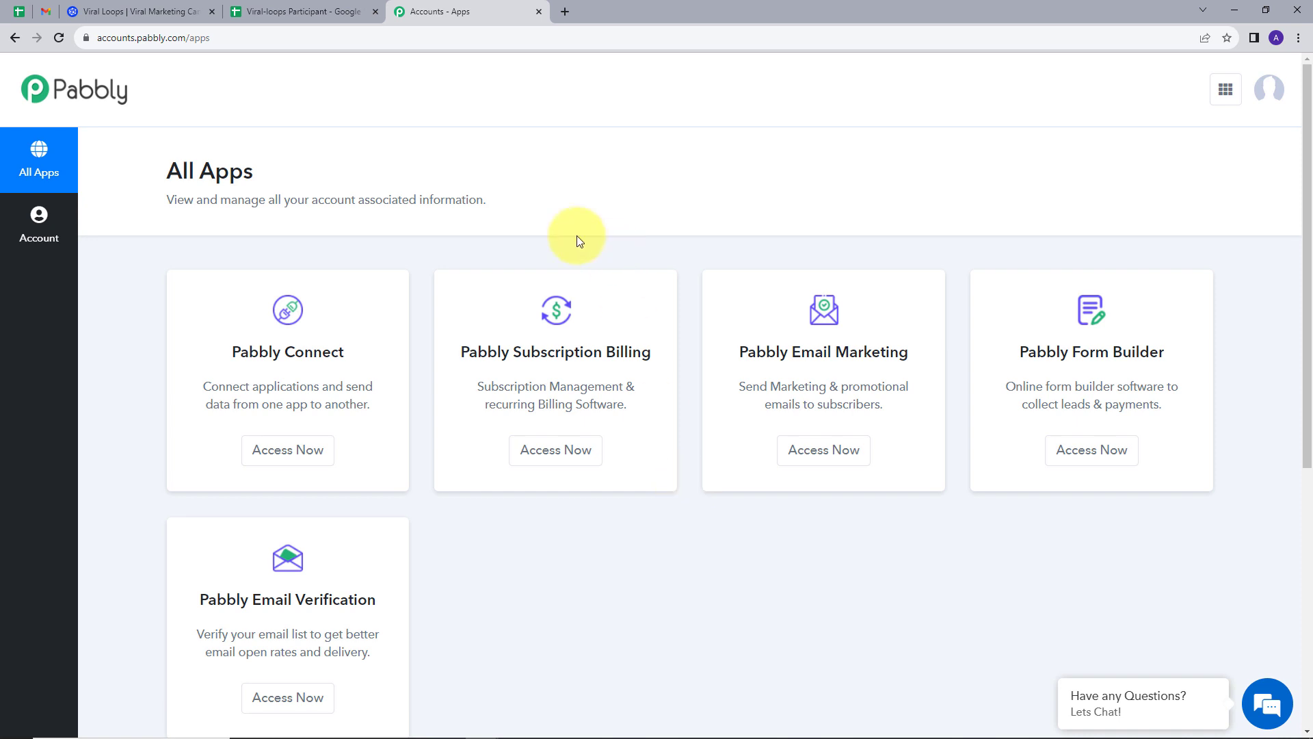
pyautogui.scroll(-1, 492, 273)
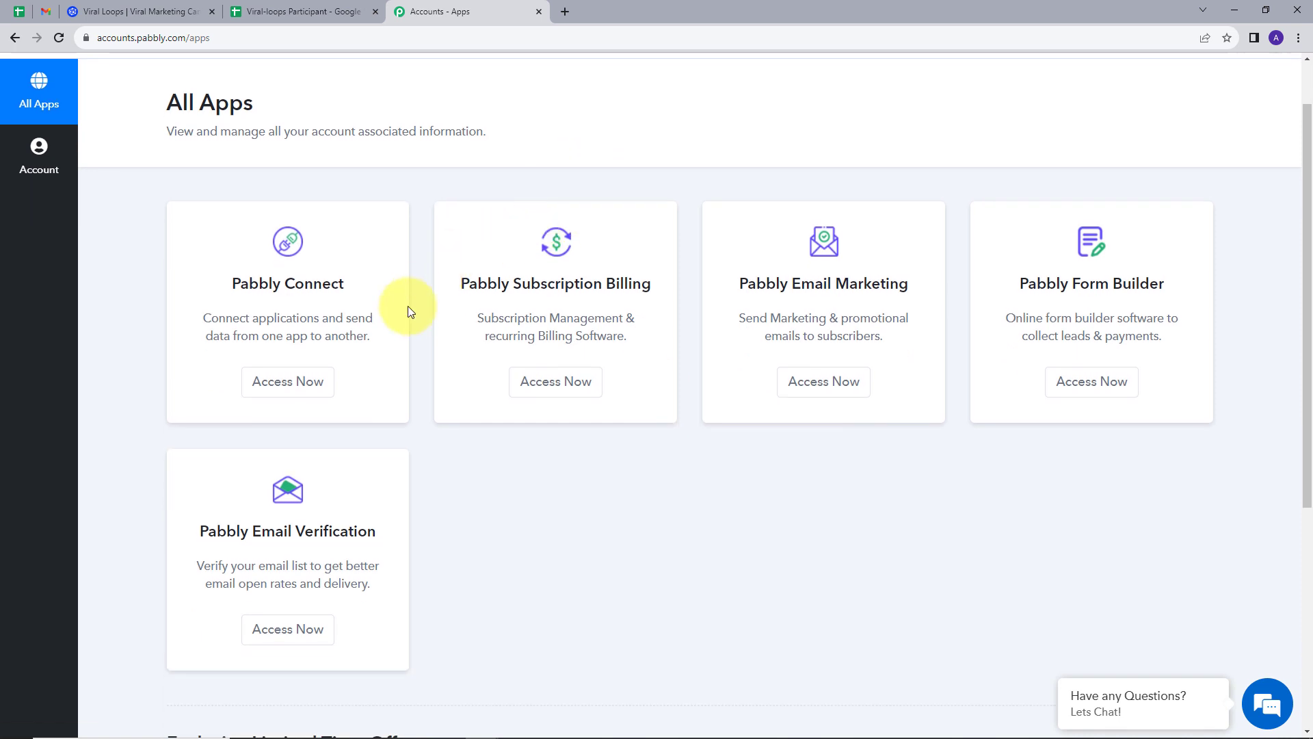
# Open Pabbly Connect and review its dashboard: 3000 tasks allotted, 2947 remaining, no workflows.
pyautogui.click(289, 391)
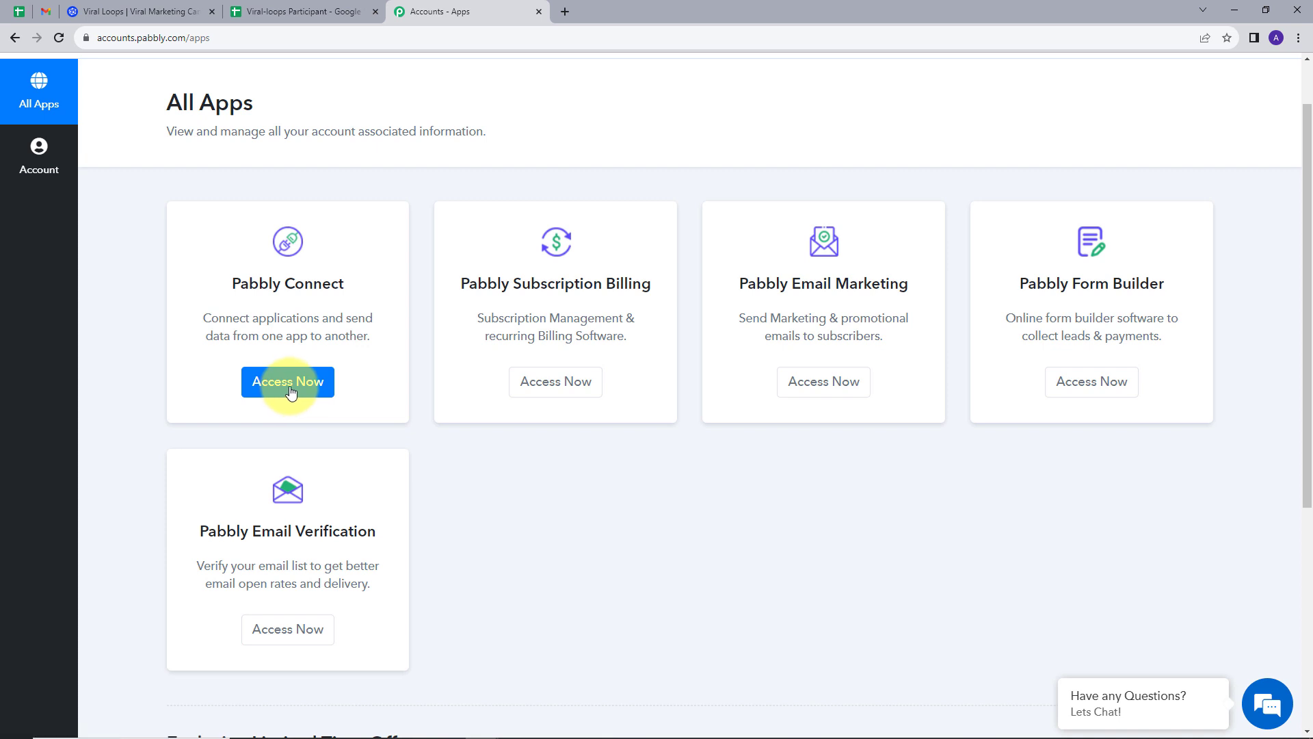
pyautogui.scroll(-1, 720, 273)
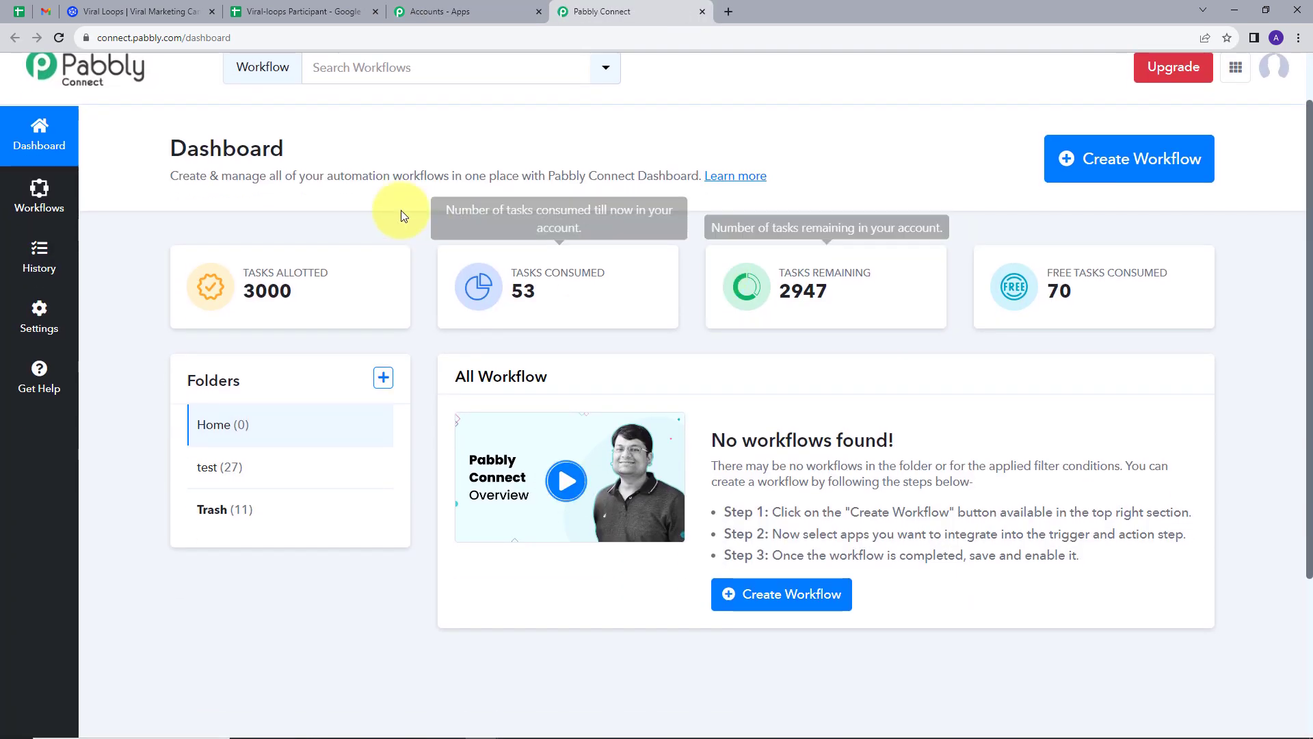
pyautogui.scroll(-1, 328, 198)
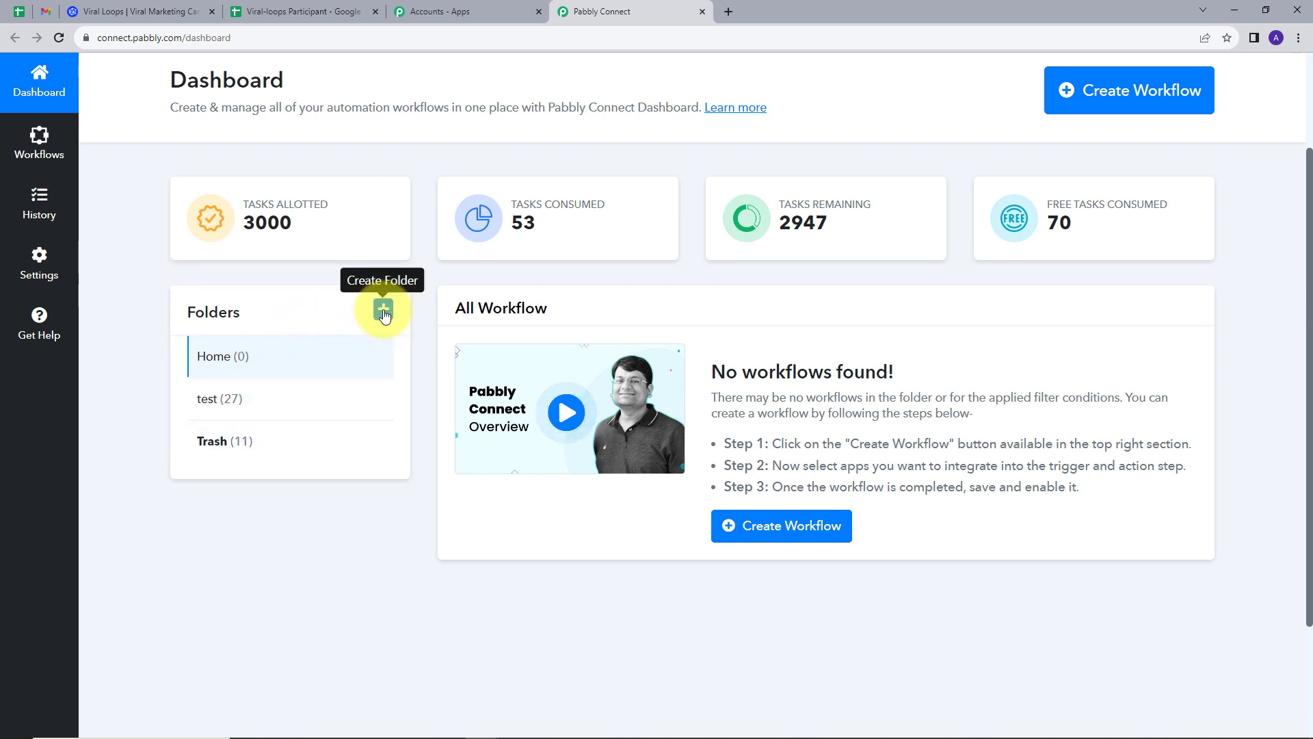
pyautogui.scroll(2, 856, 280)
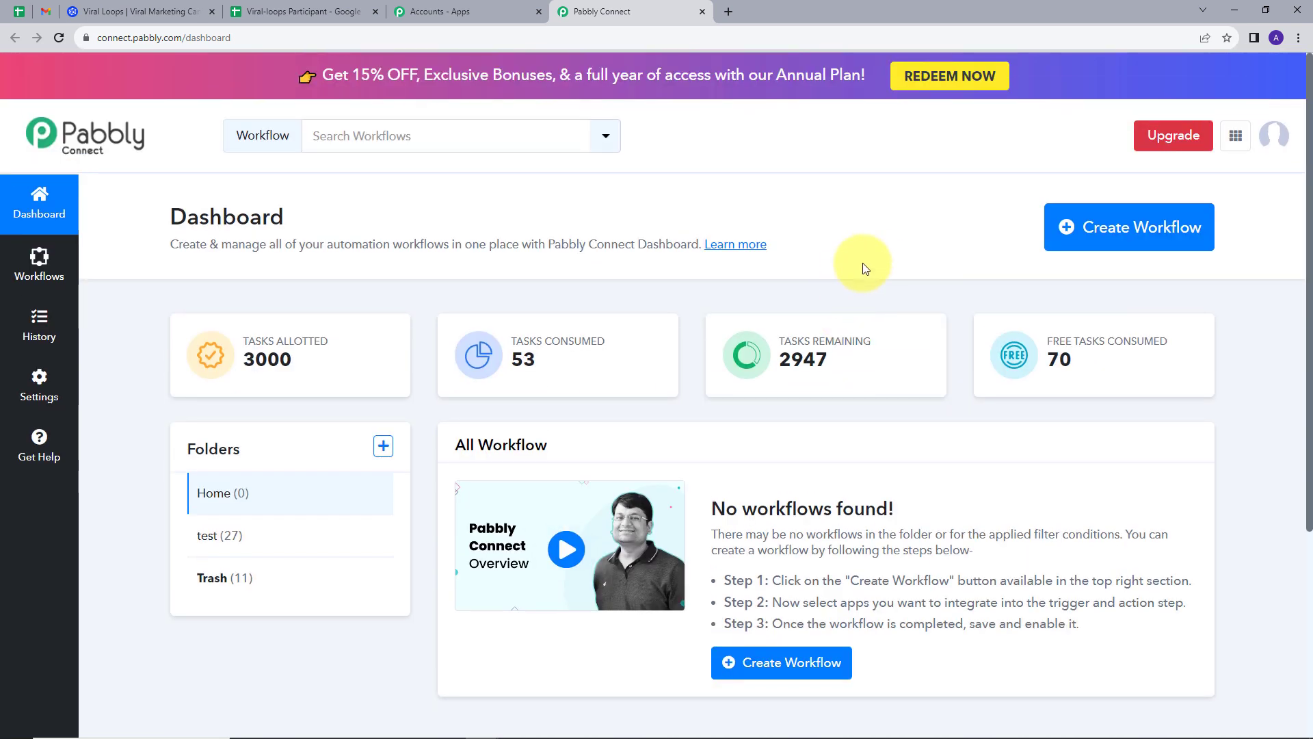
# Create the workflow 'Add Viral Loop Participant in Google Sheets' in the Home folder.
pyautogui.click(1117, 240)
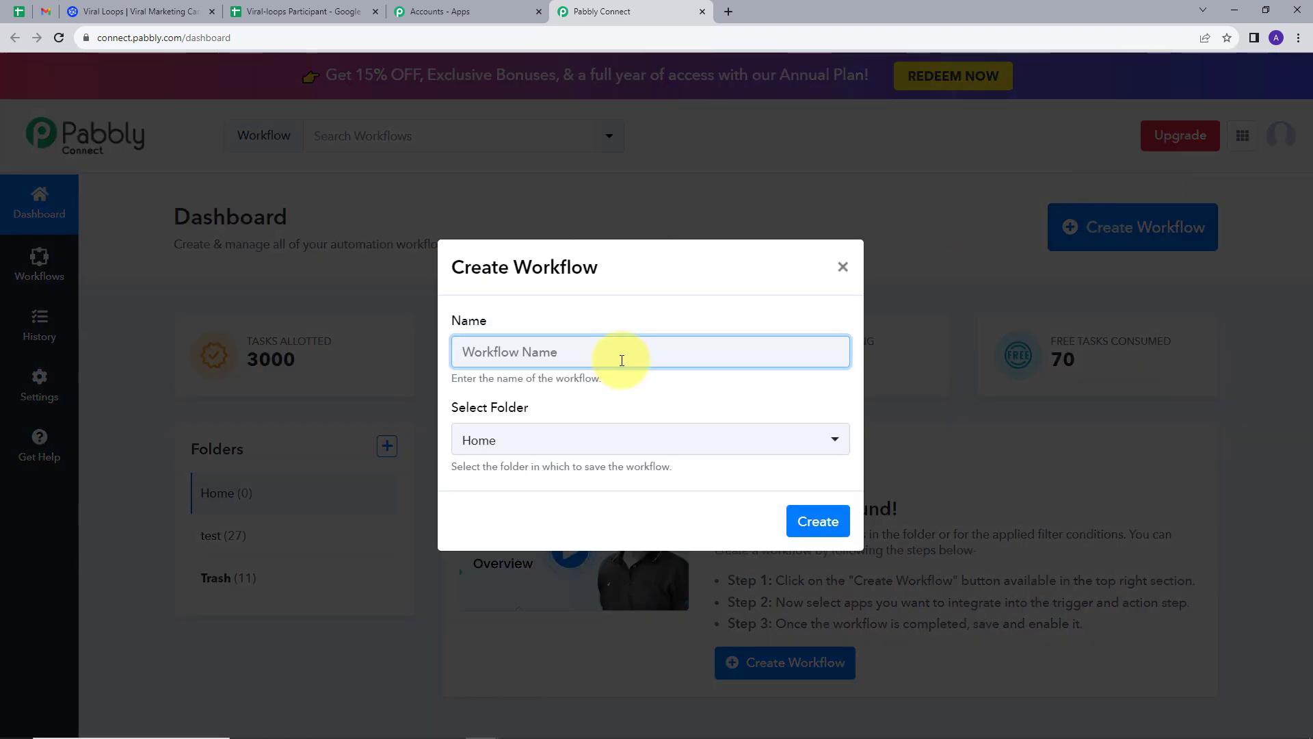
pyautogui.write('Add Viral Loop Participant in Google Sheets')
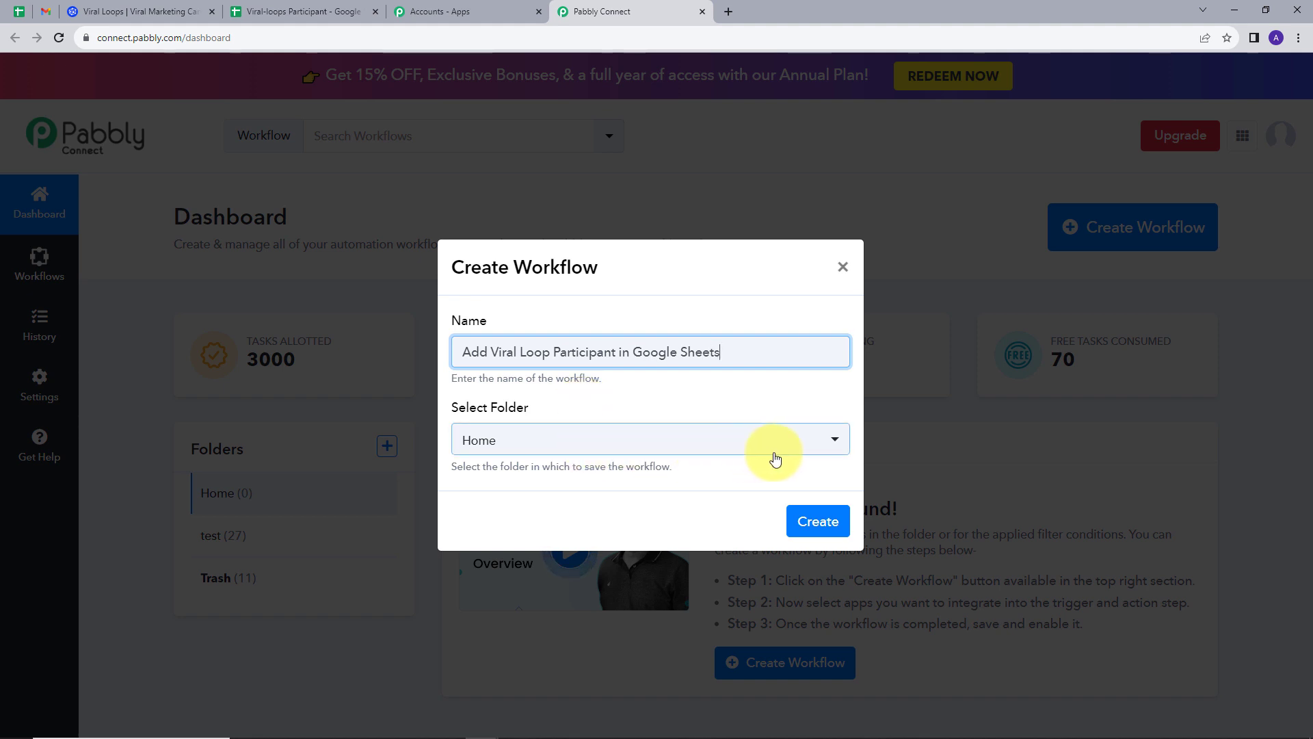
pyautogui.click(820, 522)
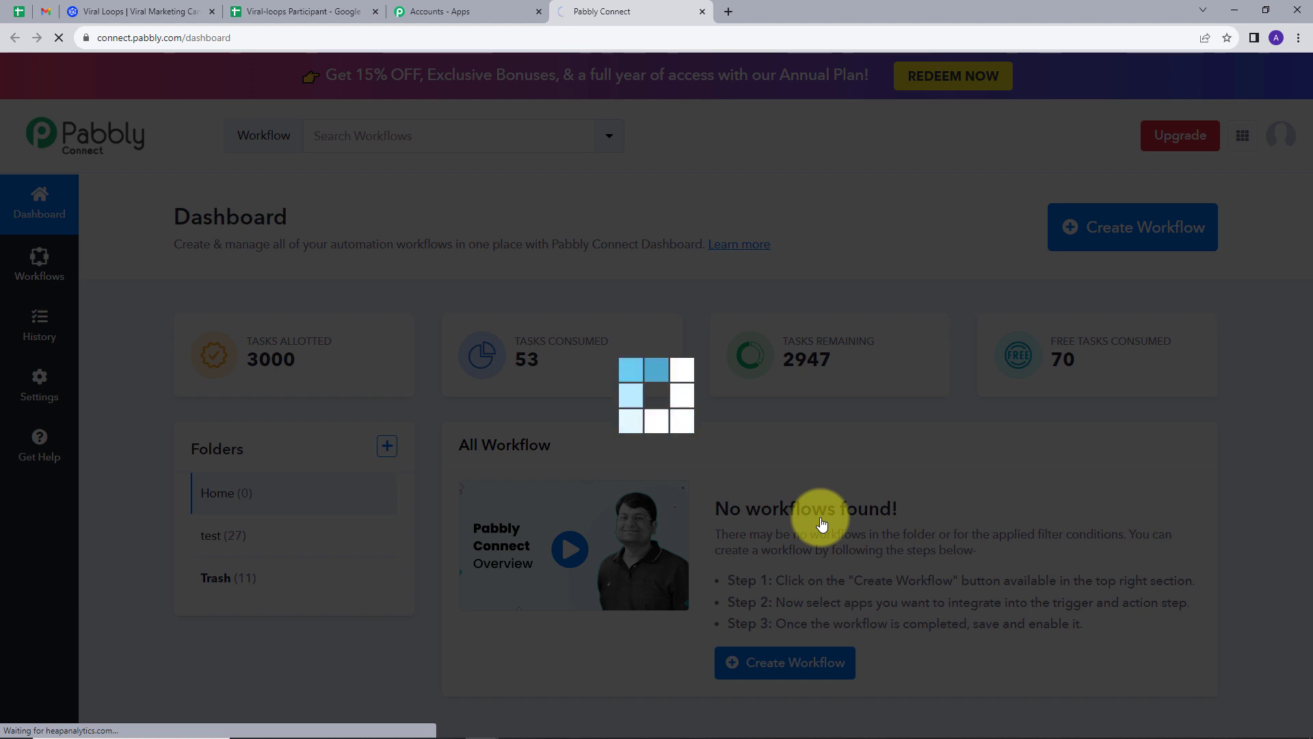
pyautogui.scroll(-1, 281, 304)
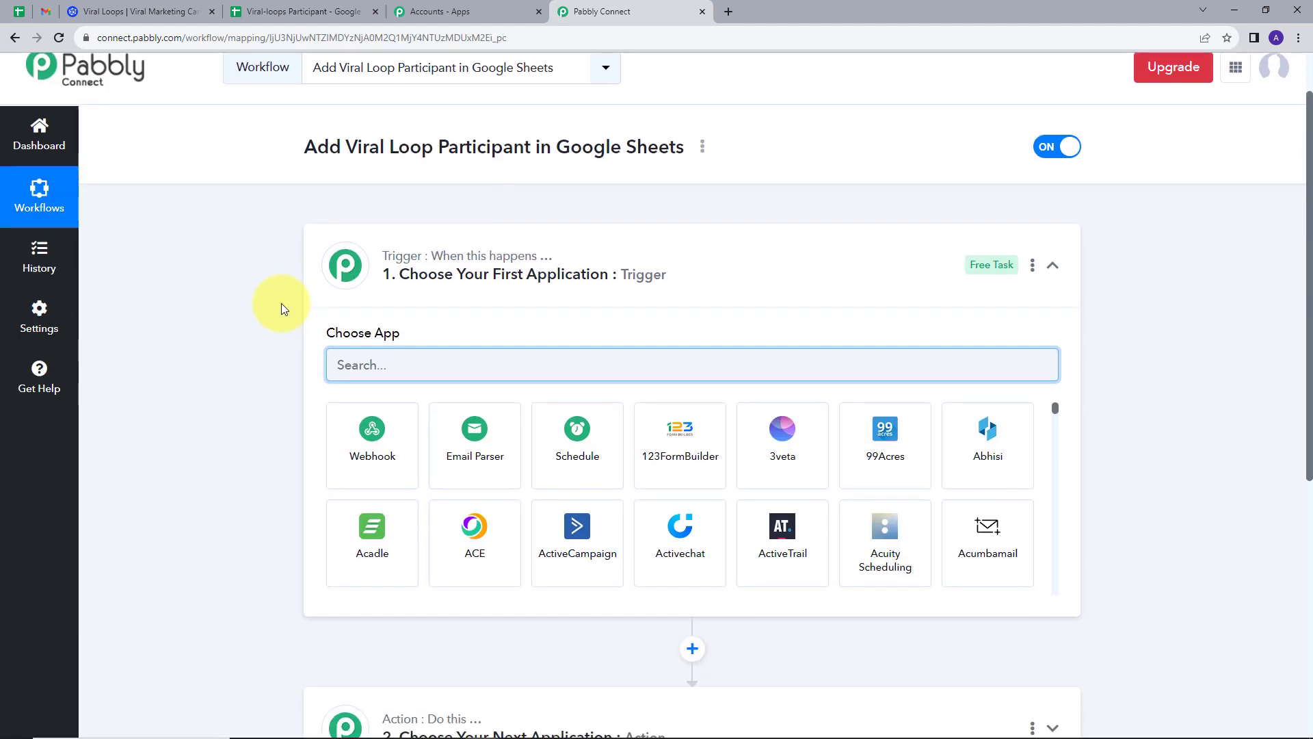
# Scroll through the new workflow's trigger step and its Choose App area.
pyautogui.scroll(-1, 281, 306)
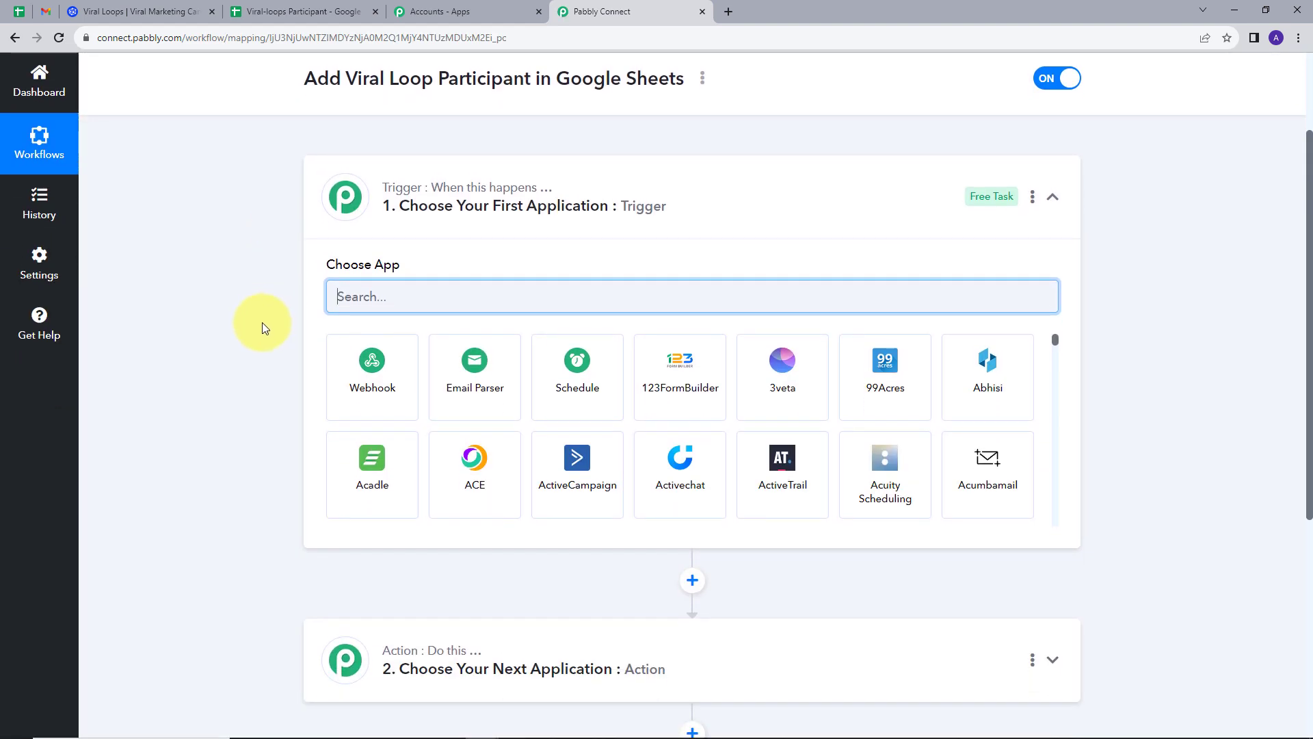
pyautogui.scroll(-2, 294, 322)
pyautogui.scroll(2, 304, 174)
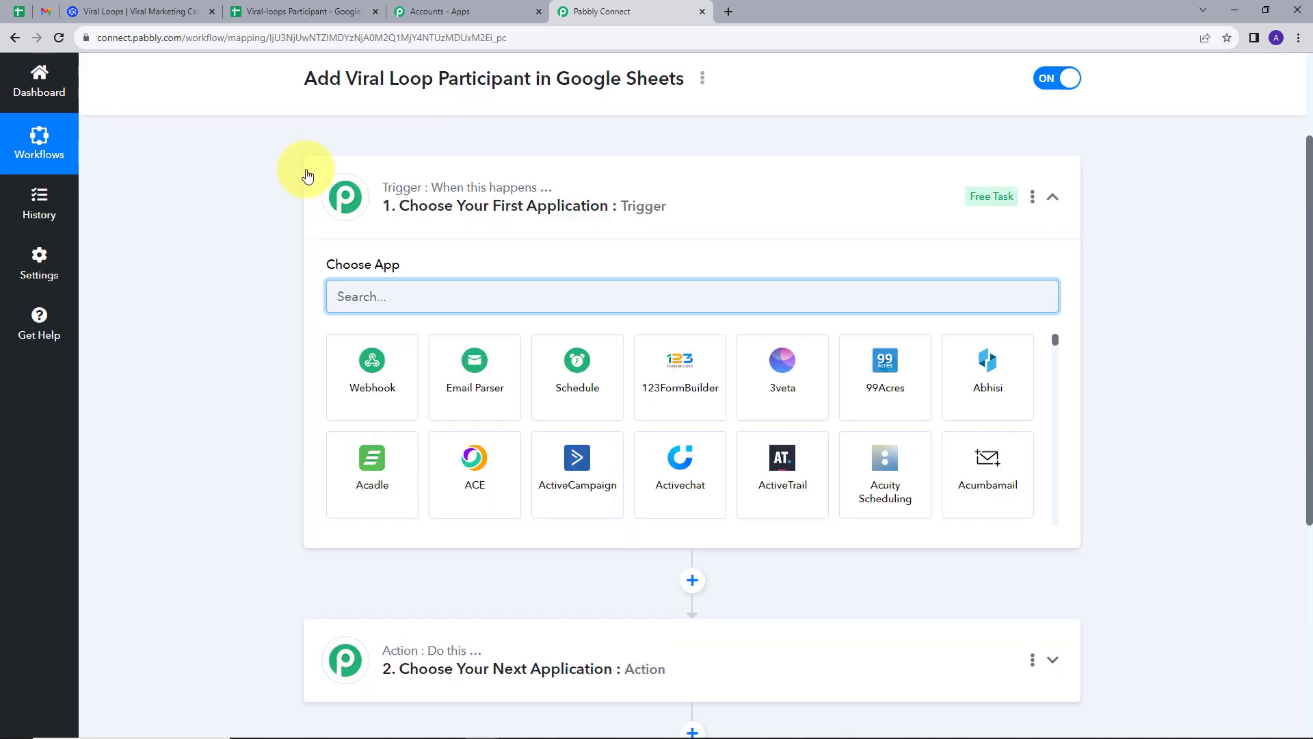
pyautogui.scroll(-2, 325, 355)
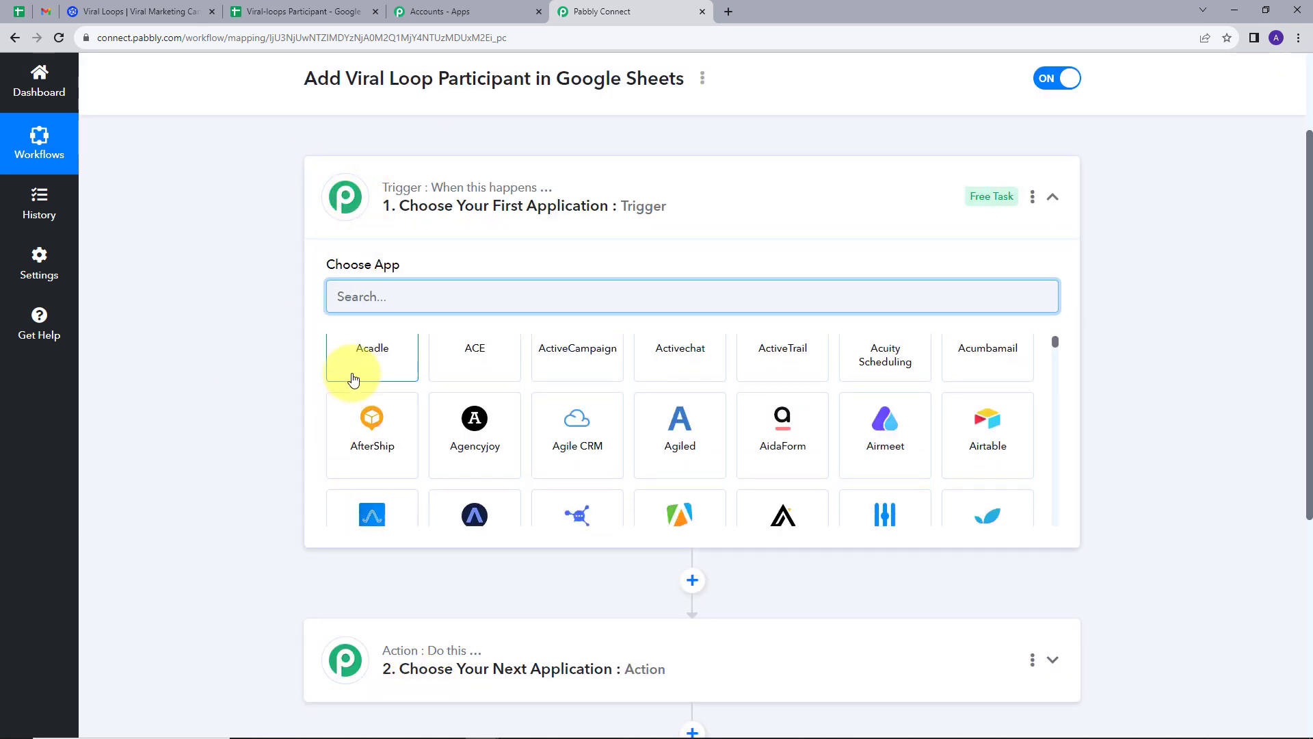
pyautogui.scroll(2, 353, 380)
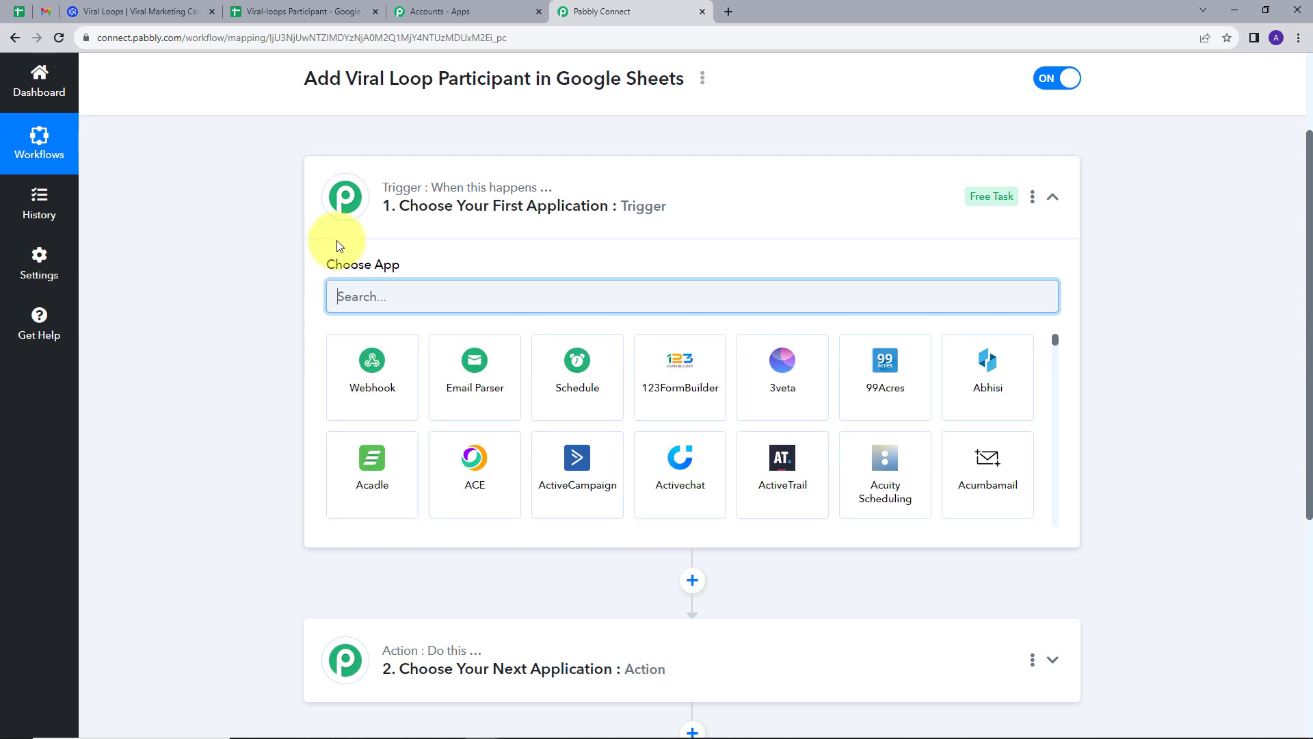
pyautogui.moveTo(520, 200)
pyautogui.scroll(-2, 465, 461)
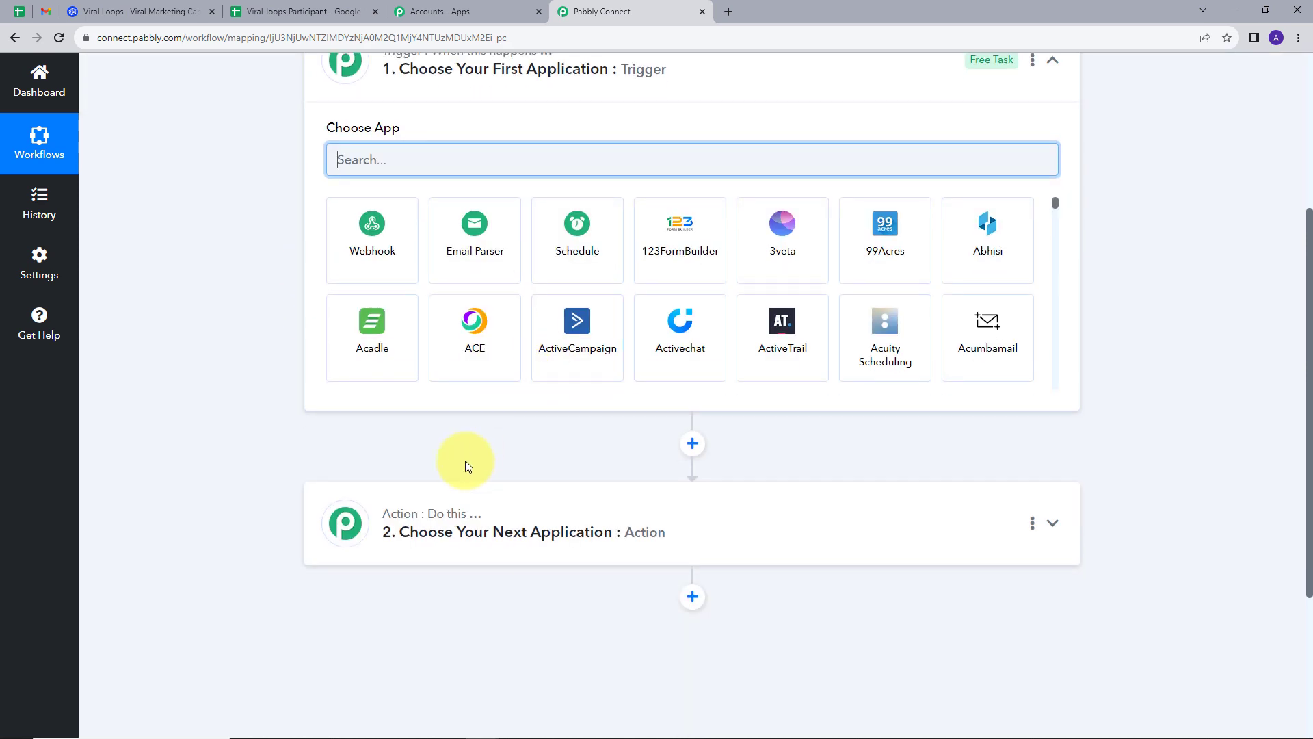
pyautogui.scroll(2, 309, 388)
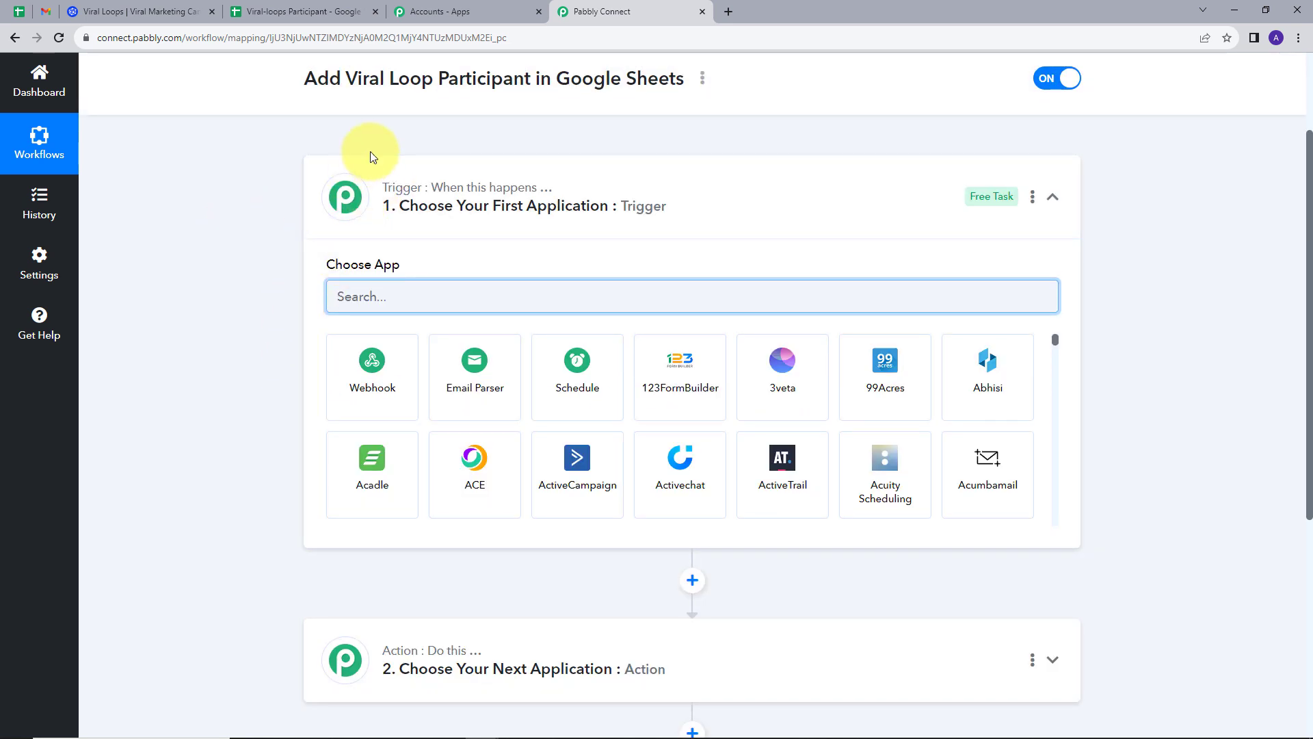
pyautogui.scroll(-2, 295, 499)
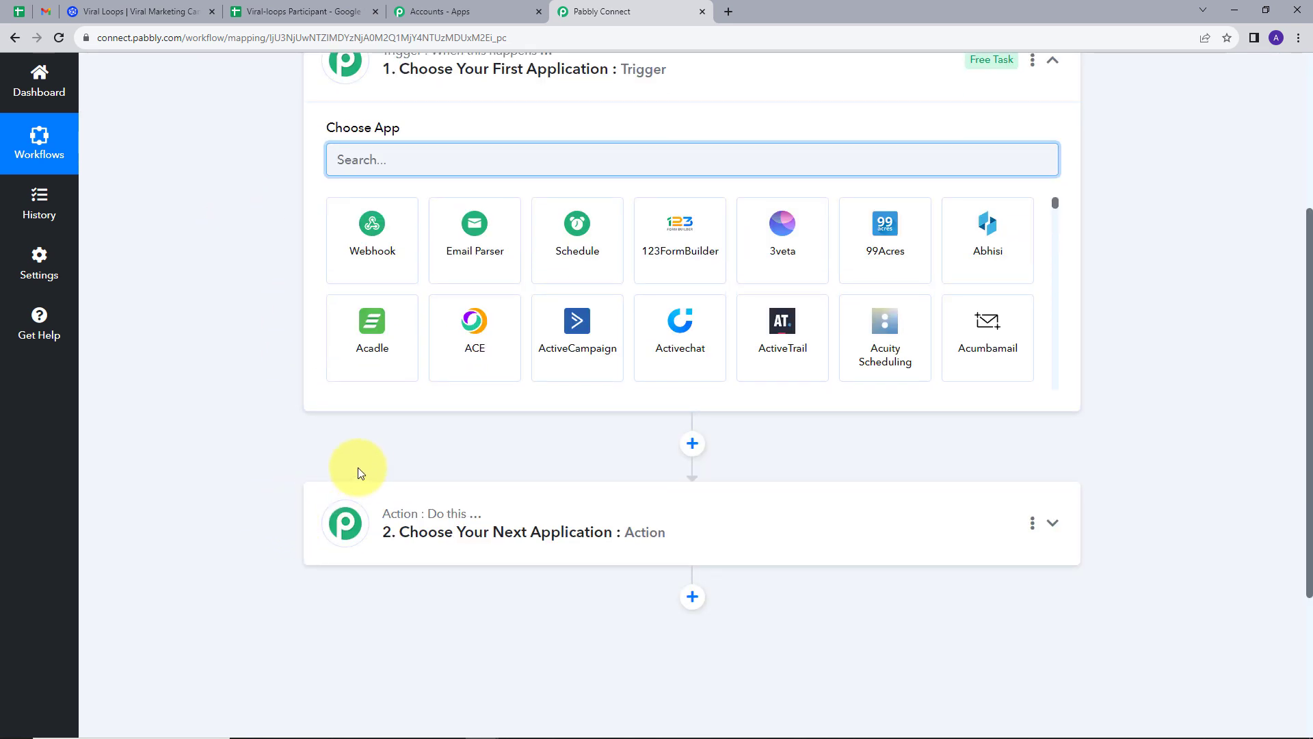
pyautogui.scroll(2, 277, 390)
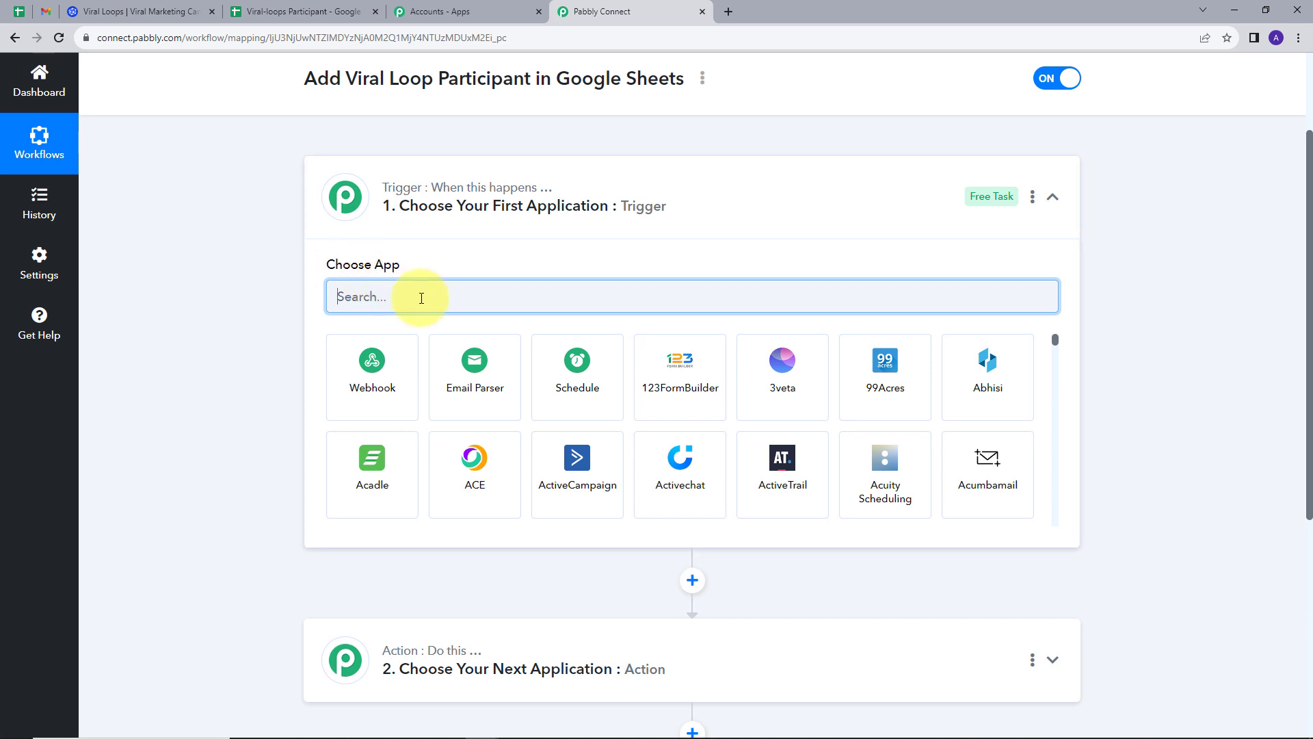
# Set the trigger to the Viral Loops app with the New Participant event.
pyautogui.write('vir')
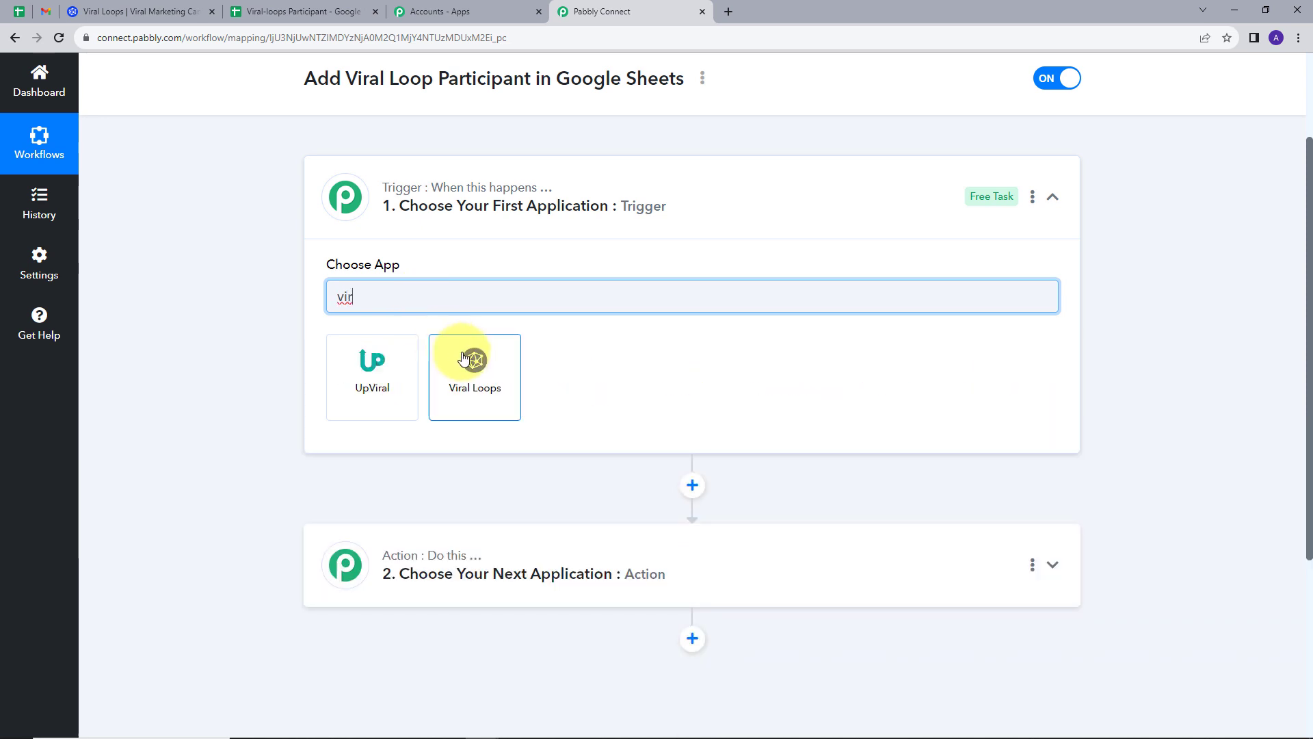
pyautogui.click(464, 357)
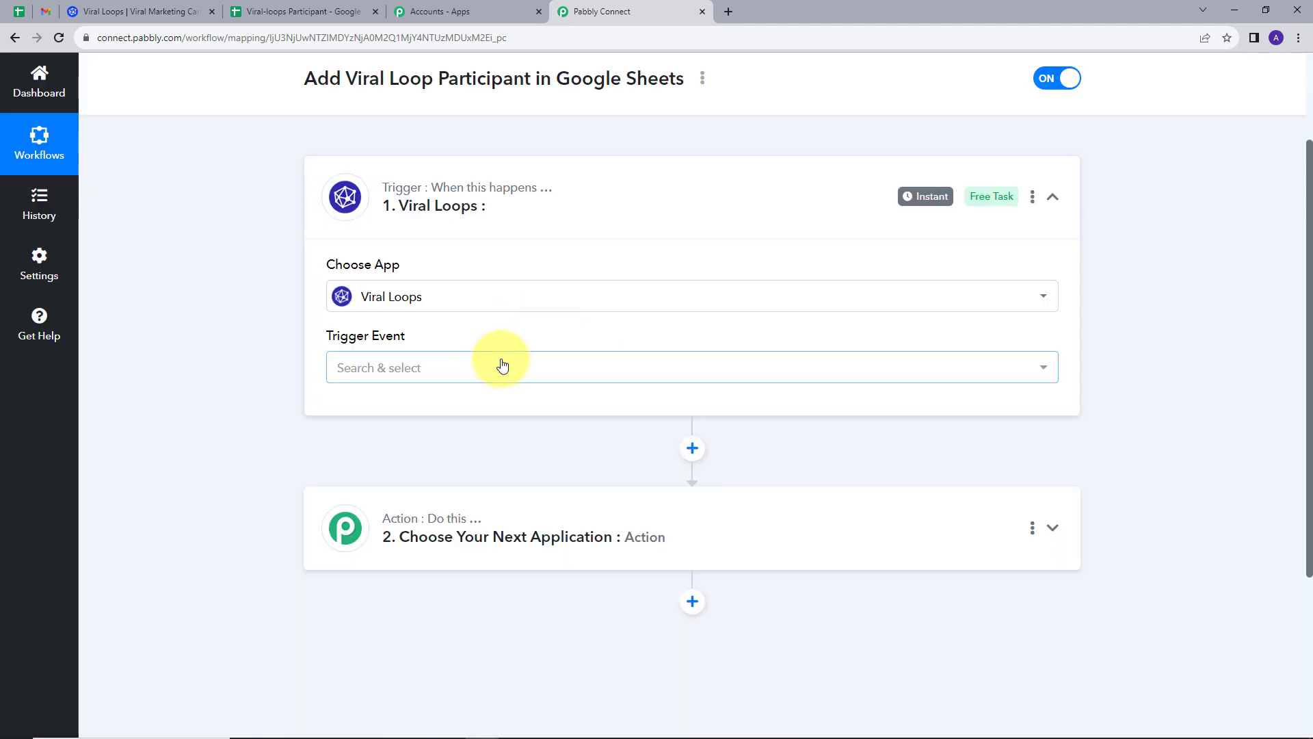
pyautogui.click(499, 365)
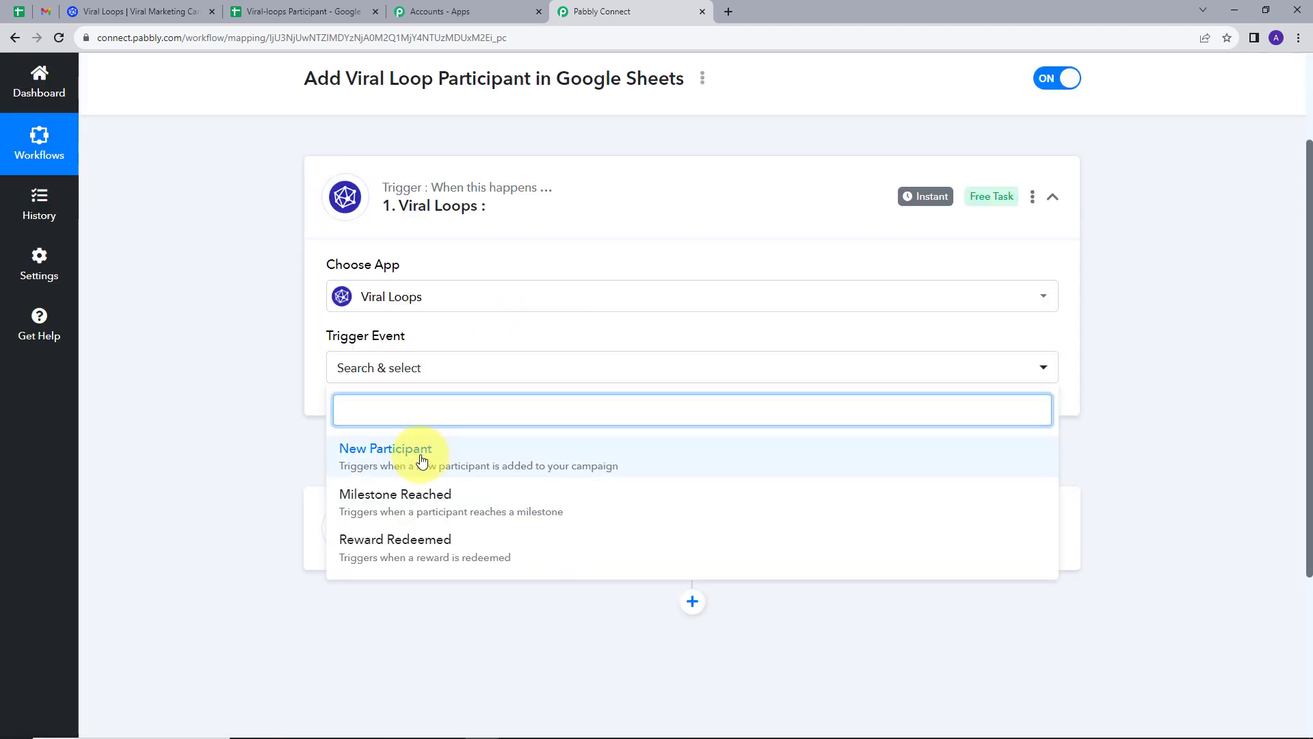
pyautogui.click(422, 460)
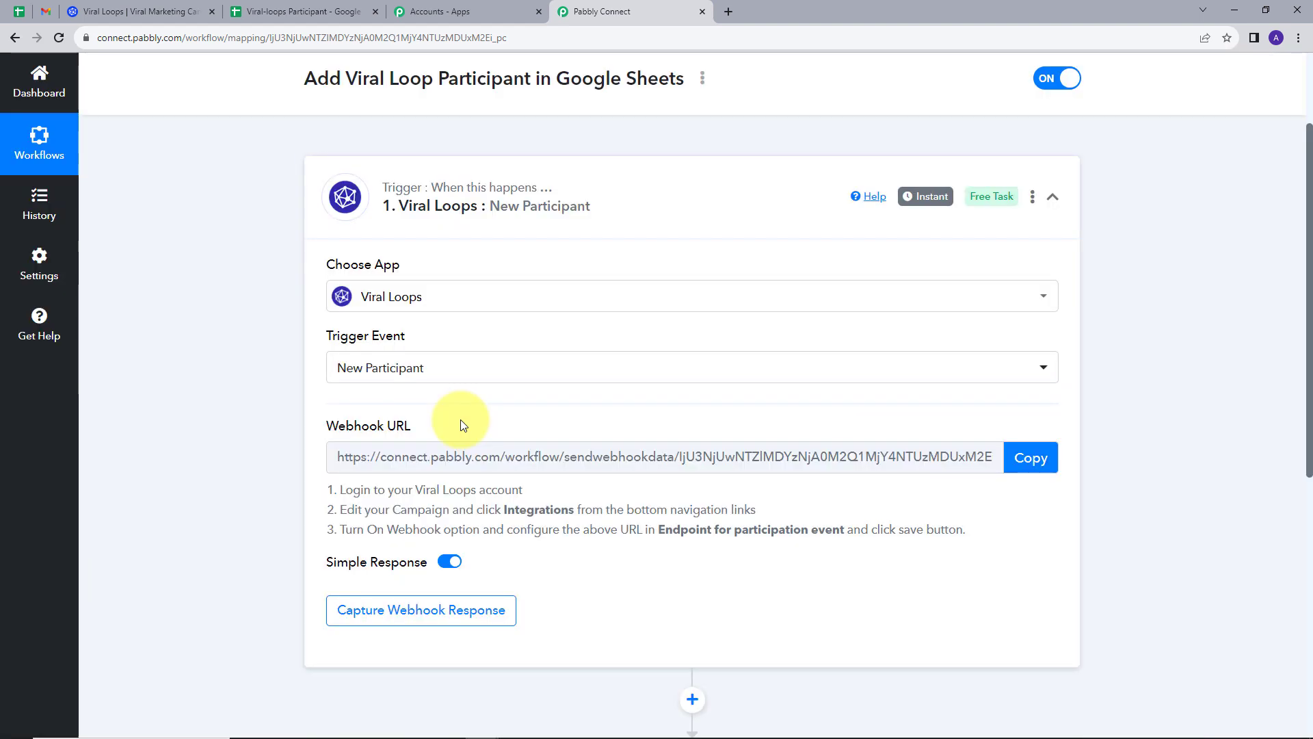
# Copy the trigger's webhook URL and start capturing the webhook response.
pyautogui.scroll(-1, 461, 420)
pyautogui.moveTo(356, 363)
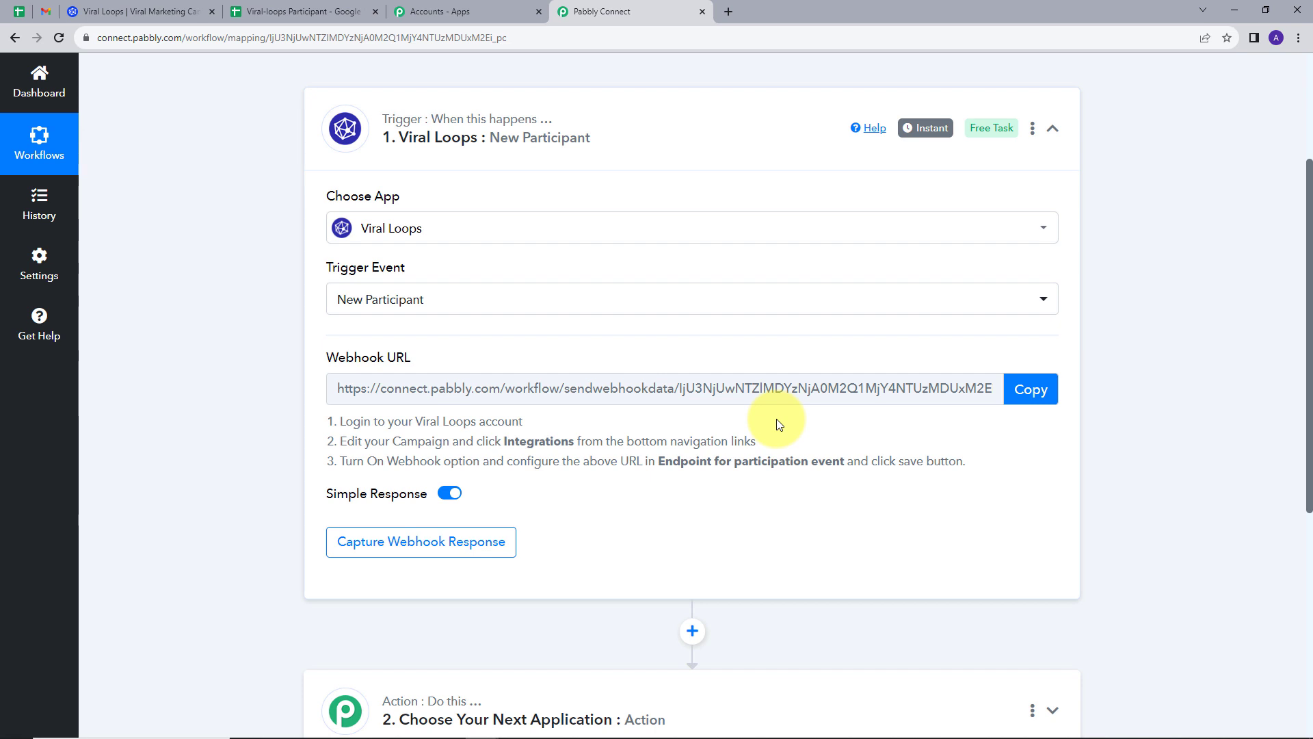
pyautogui.click(1035, 396)
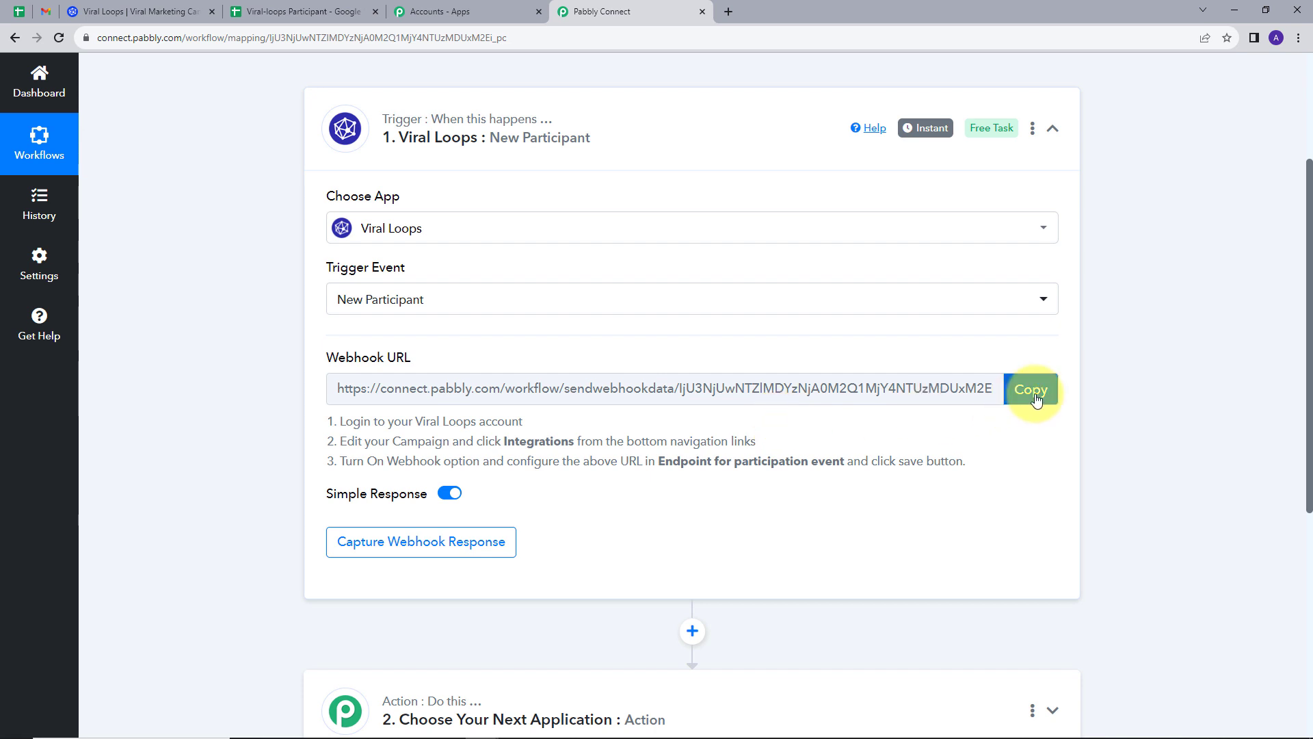
pyautogui.moveTo(338, 421); pyautogui.dragTo(923, 499)
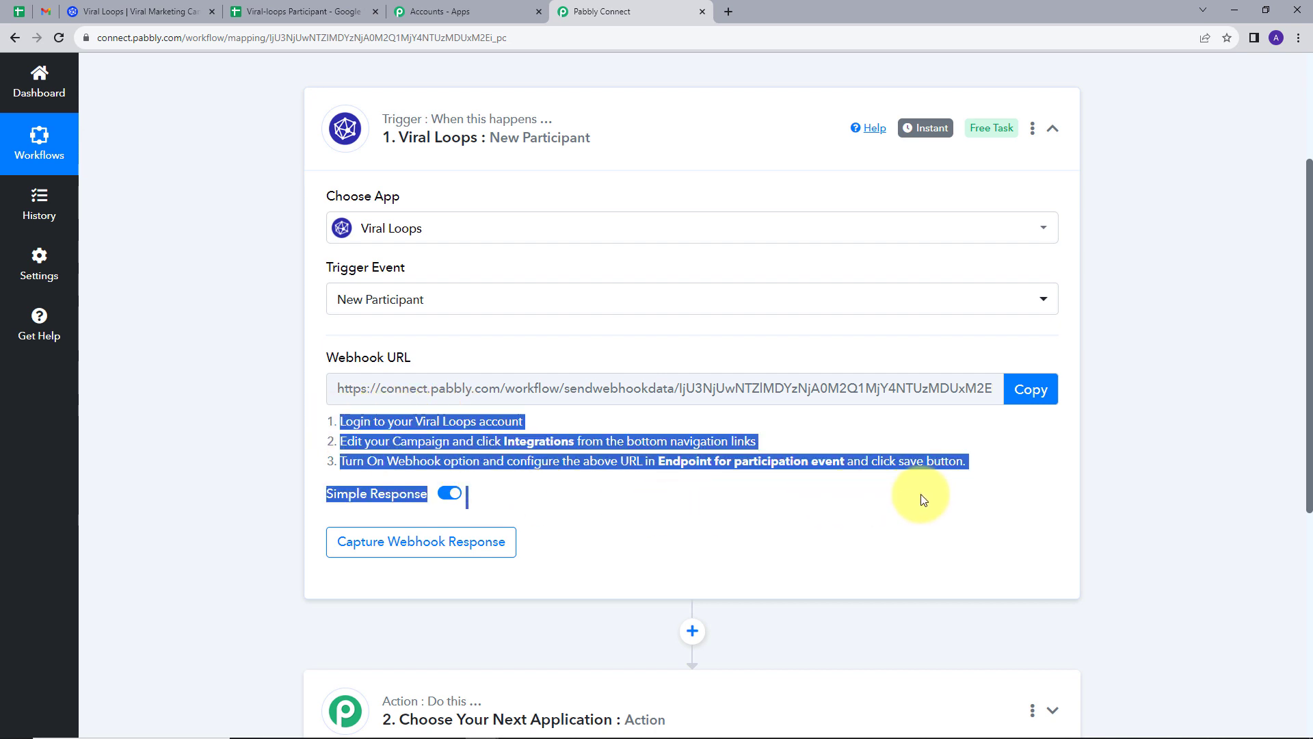
pyautogui.click(532, 468)
pyautogui.click(1031, 390)
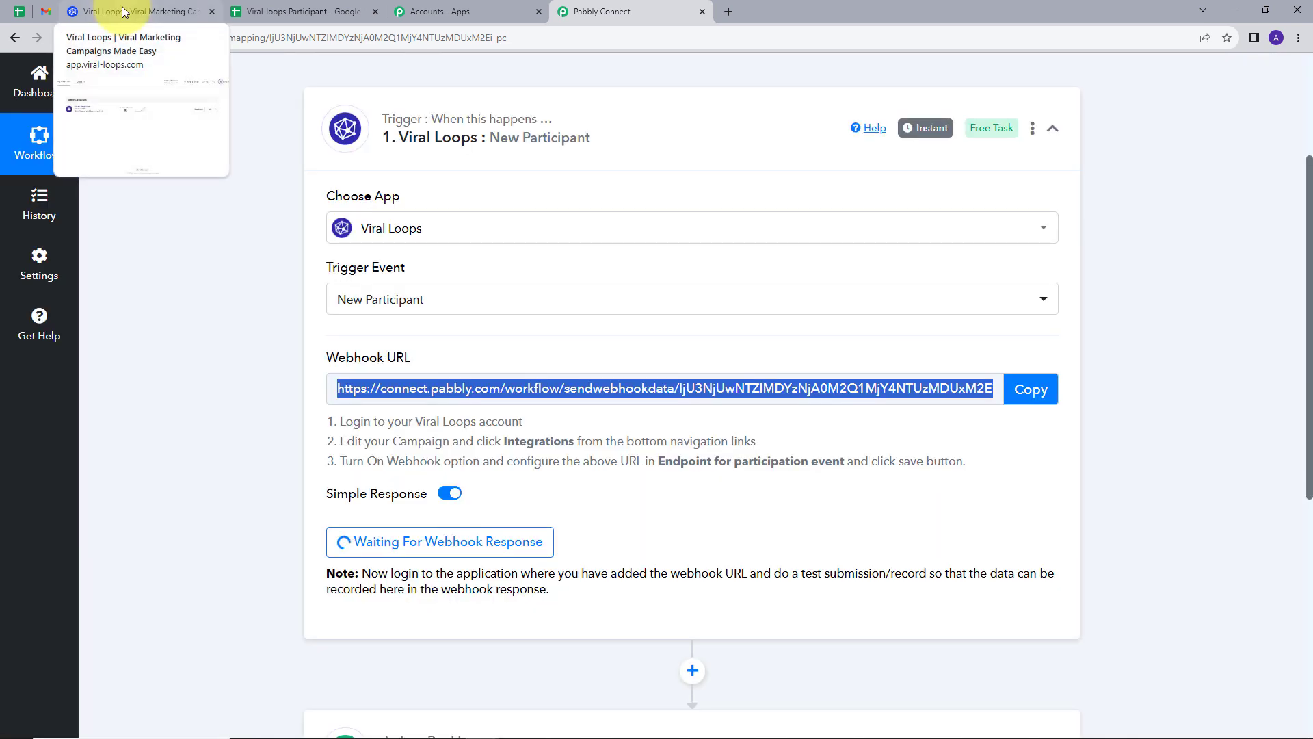
# Paste the Pabbly webhook URL as the Pabbly Integration campaign's participation-event endpoint and save.
pyautogui.click(124, 12)
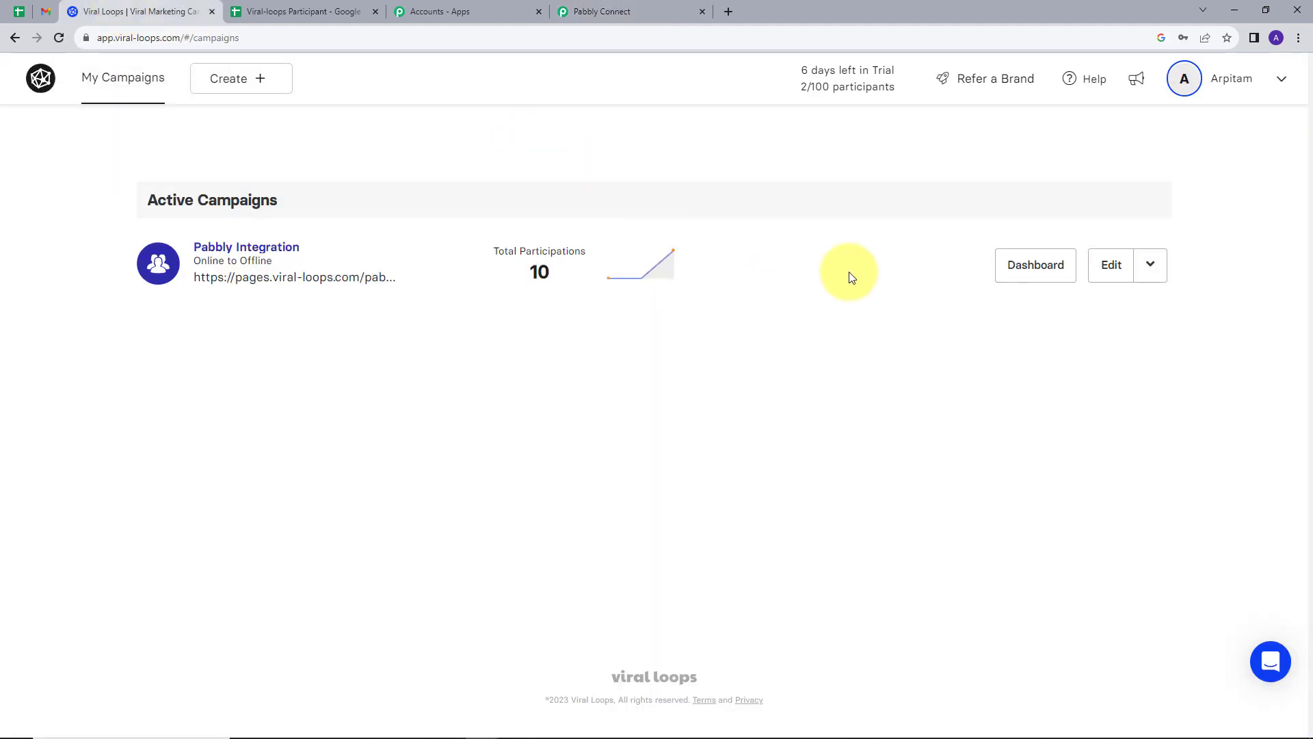
pyautogui.click(1114, 268)
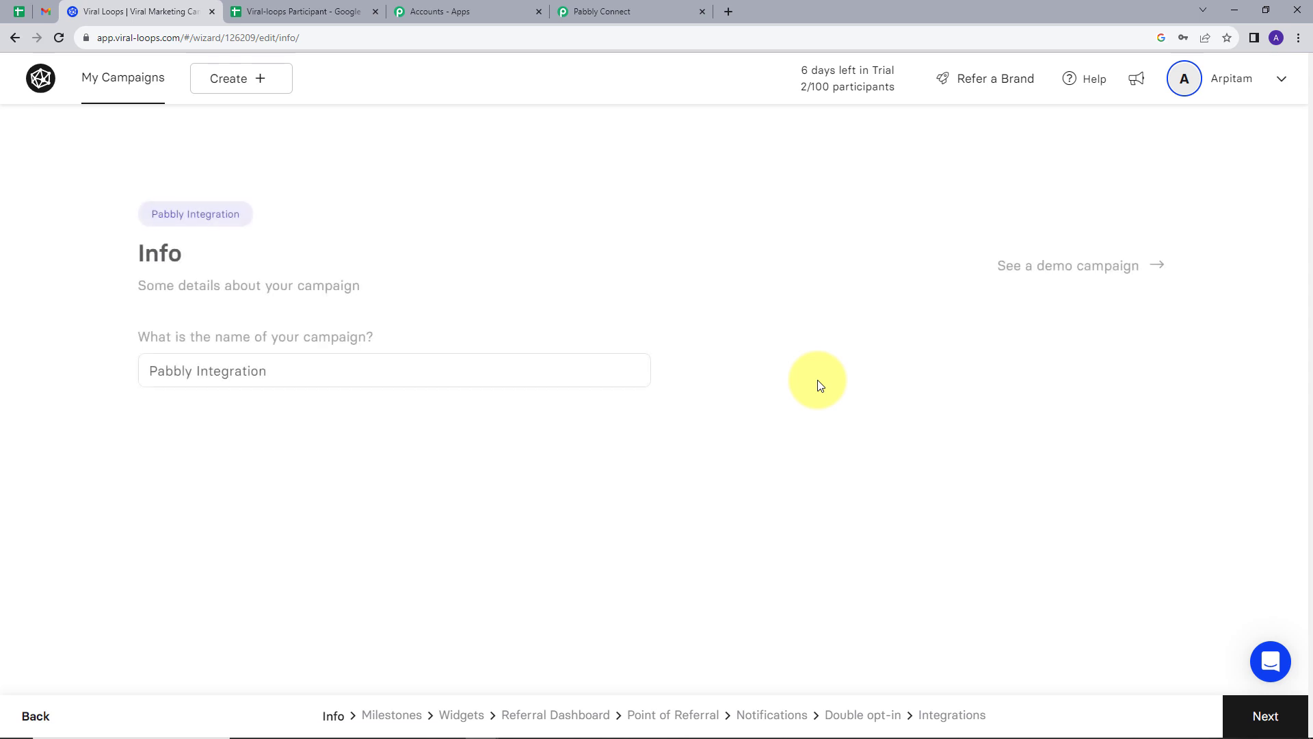
pyautogui.click(958, 716)
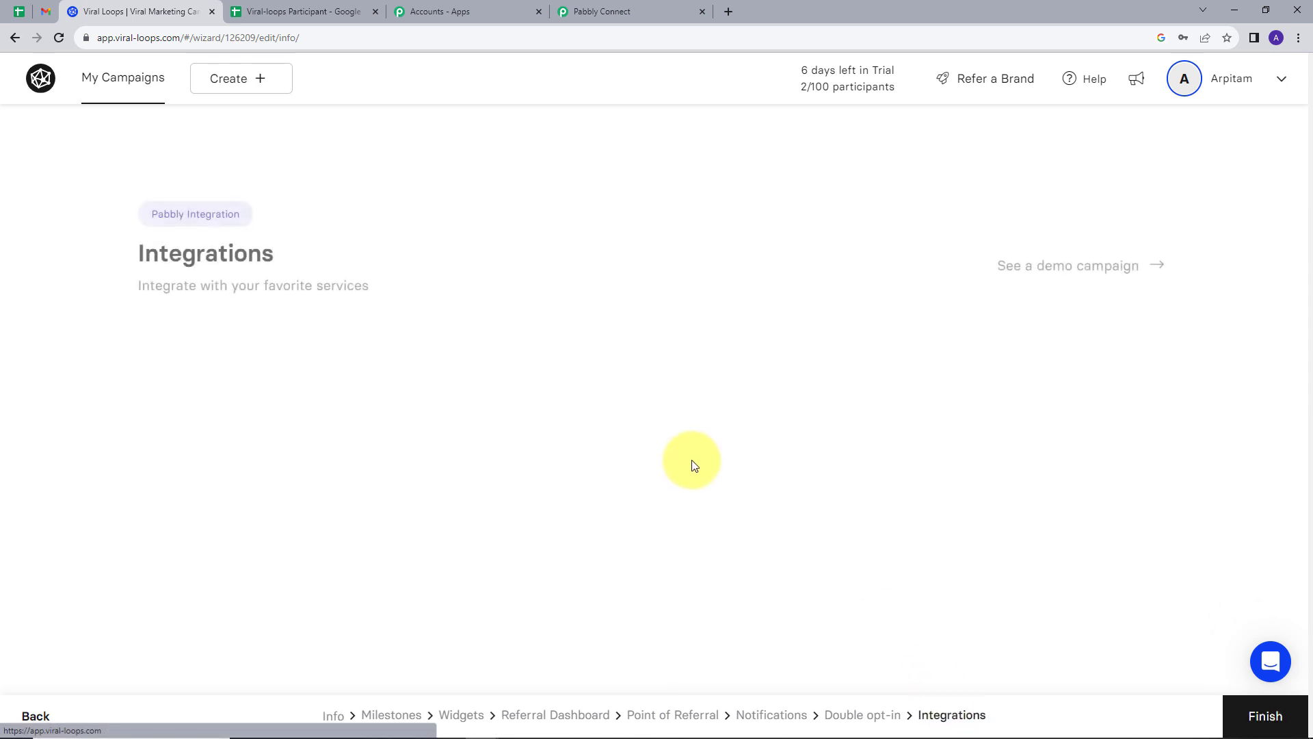
pyautogui.scroll(-10, 637, 431)
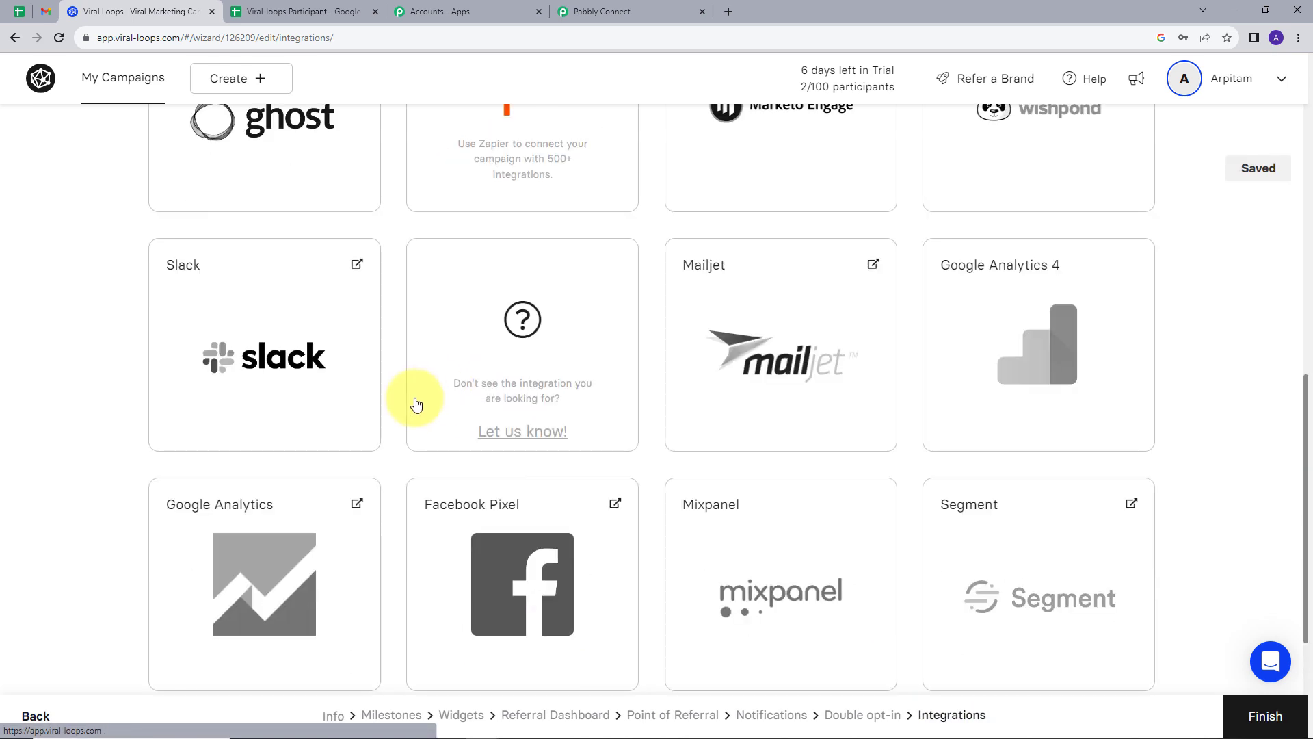
pyautogui.click(267, 537)
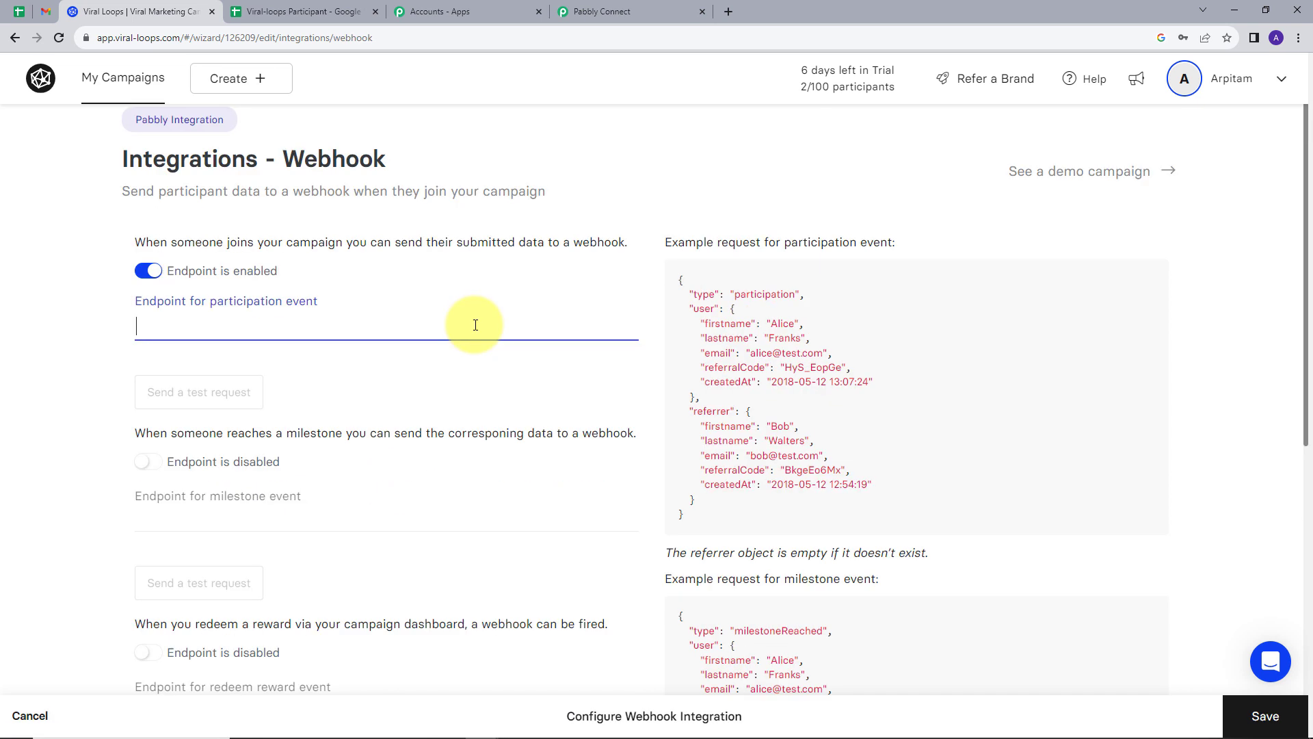
pyautogui.hotkey('ctrl', 'v')
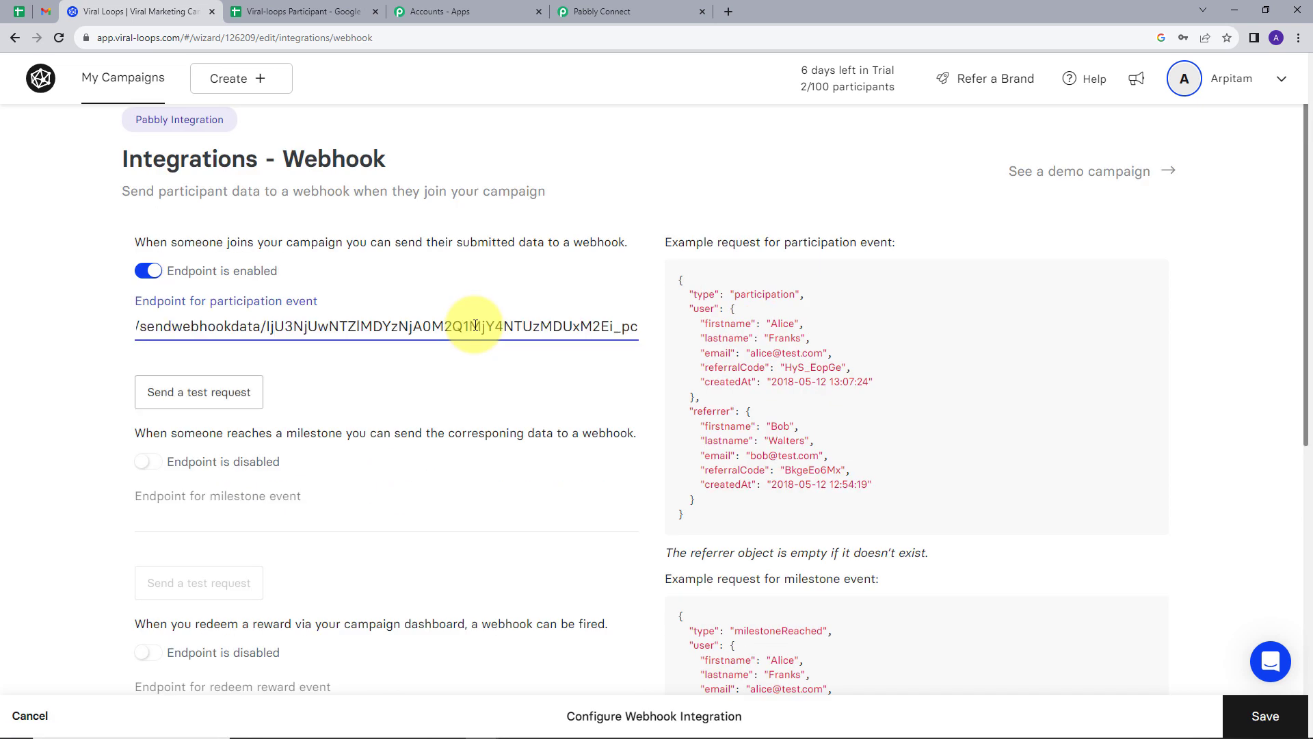
pyautogui.click(1271, 718)
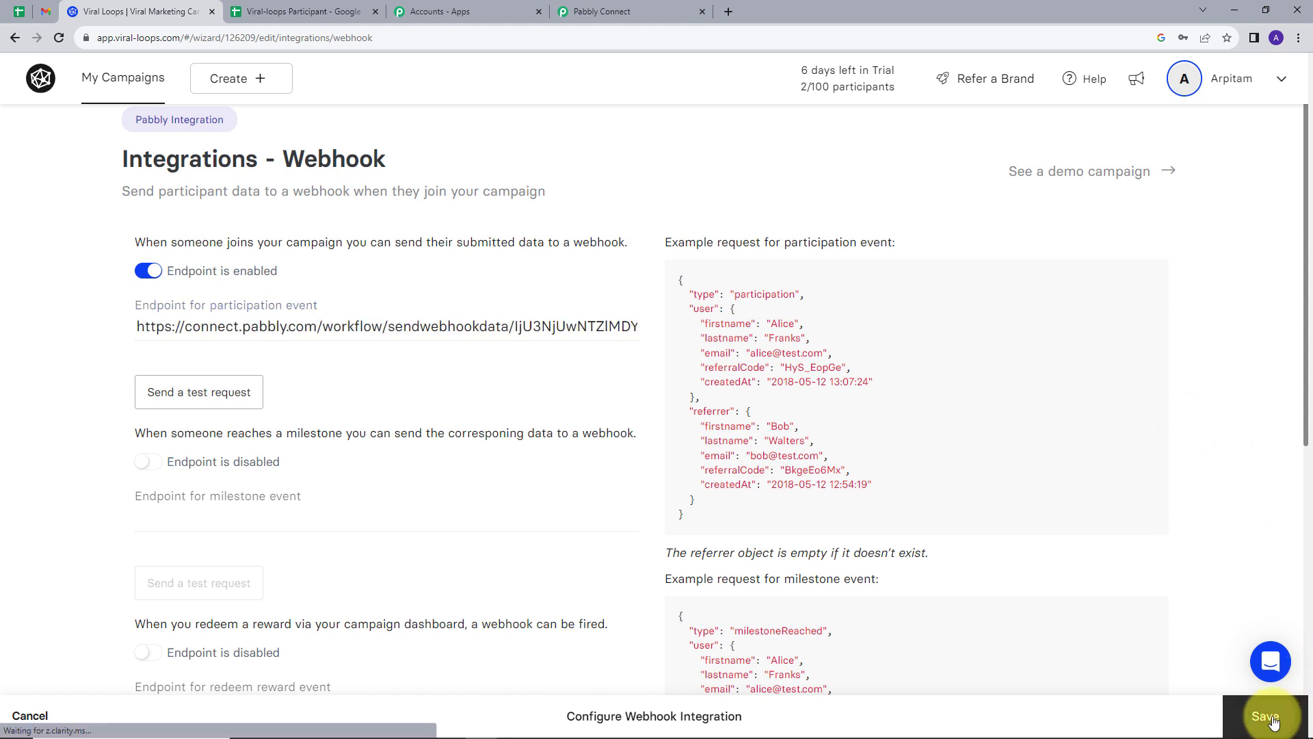
# Scroll the saved Integrations list, then go back to the Pabbly Connect workflow tab.
pyautogui.scroll(-1, 602, 152)
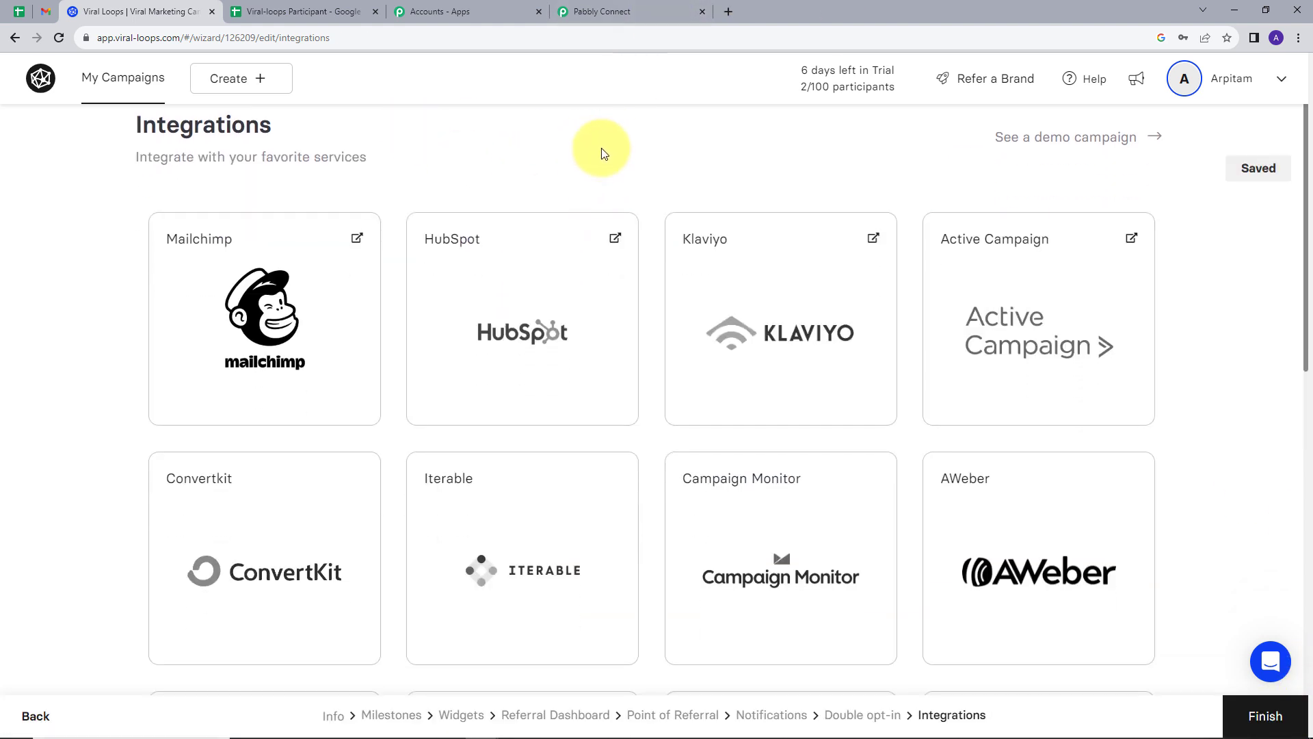
pyautogui.scroll(-1, 604, 152)
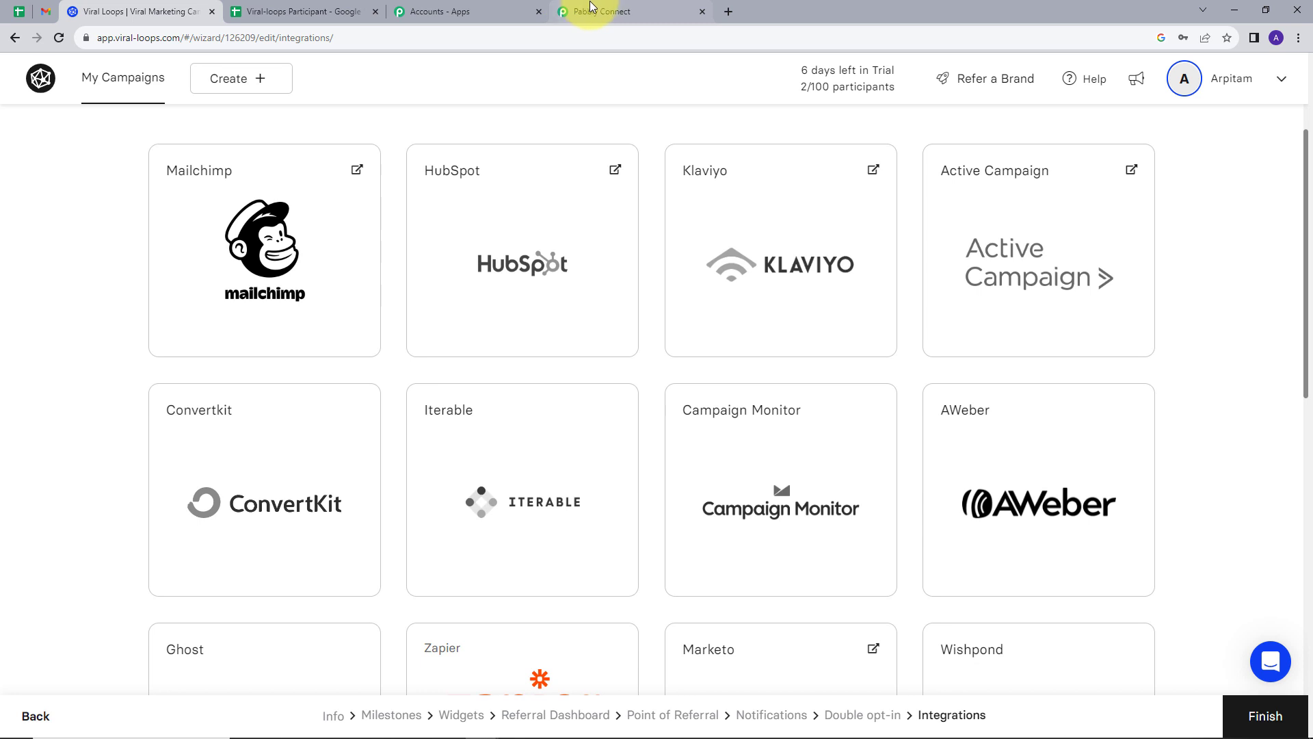
pyautogui.click(592, 7)
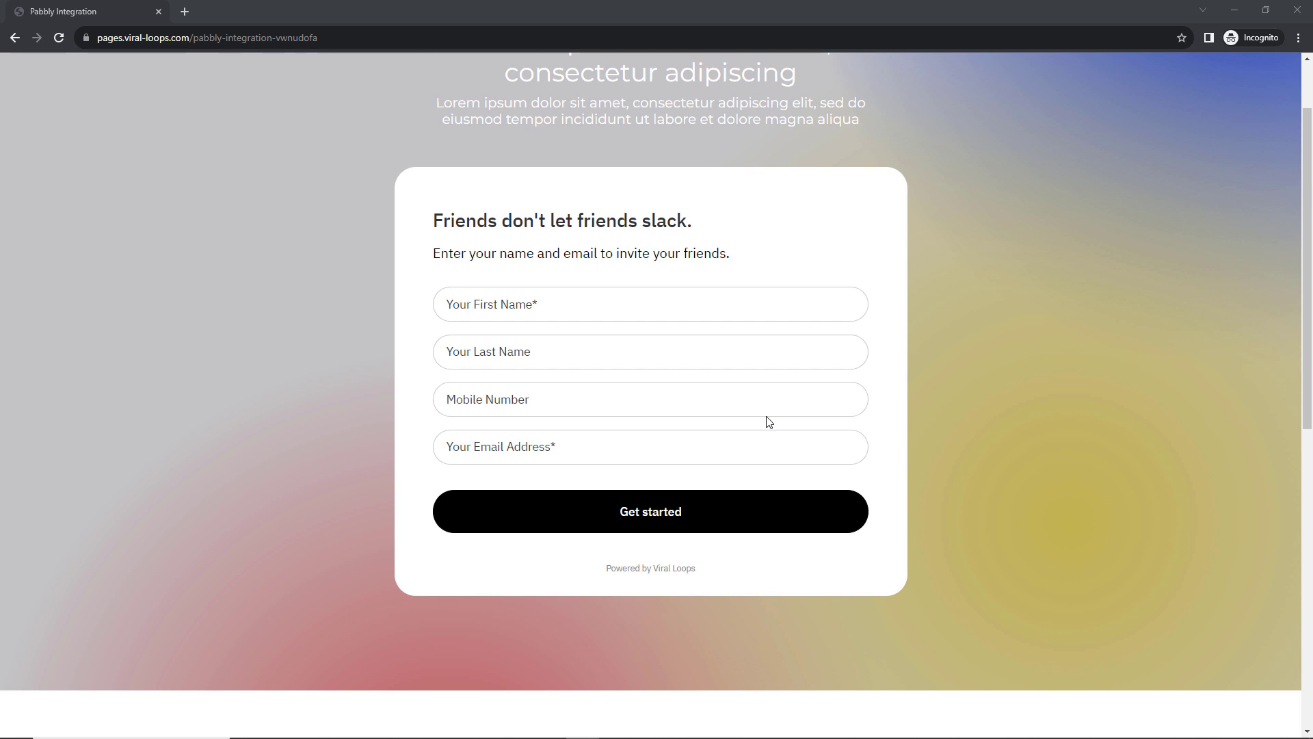
# Fill the campaign signup form with the test participant's name, mobile number and e-mail, and submit it.
pyautogui.click(611, 304)
pyautogui.write('New')
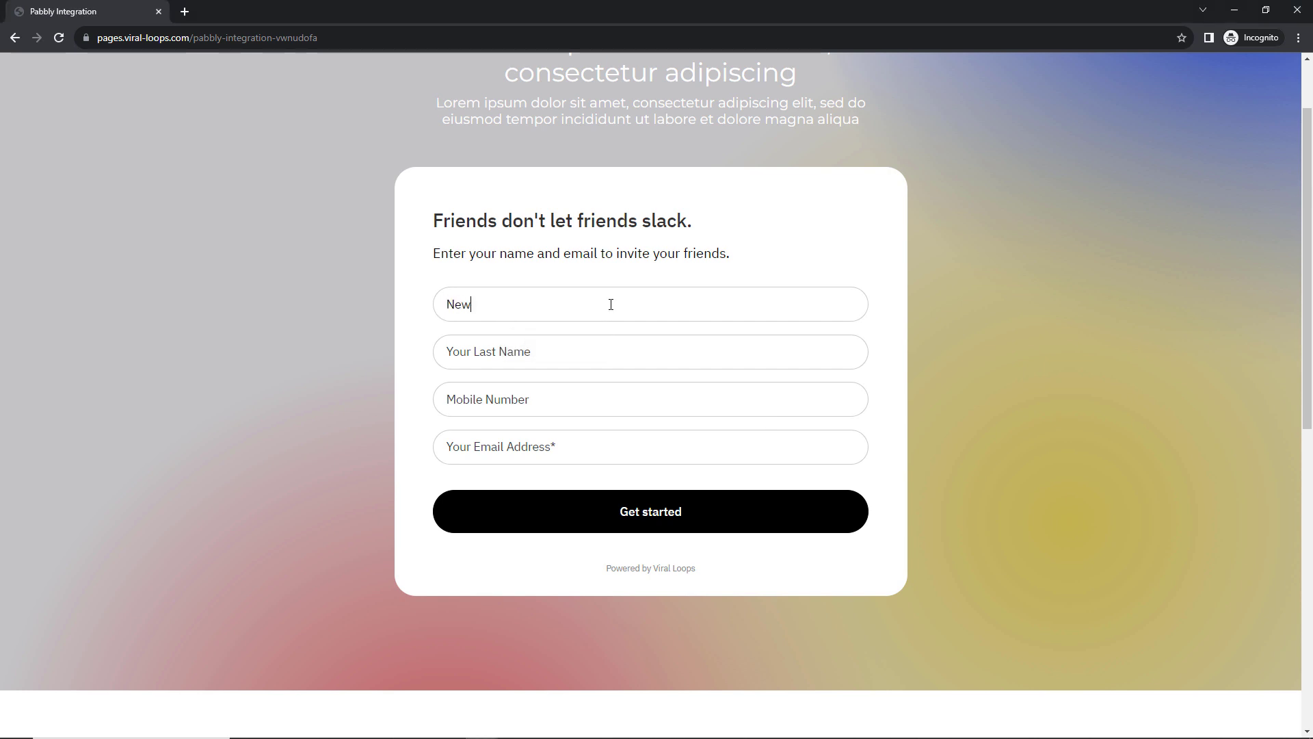
pyautogui.click(559, 355)
pyautogui.write('Participant')
pyautogui.click(555, 402)
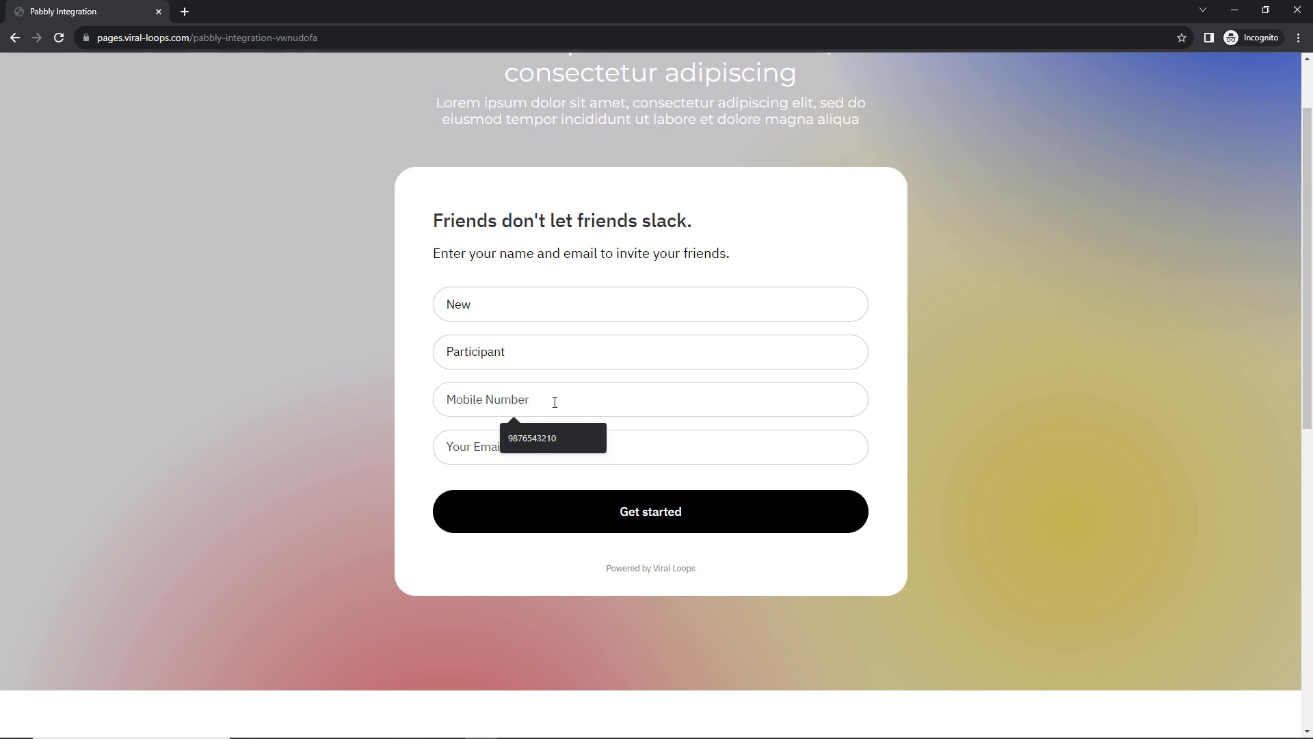
pyautogui.write('9090909090')
pyautogui.press('Tab')
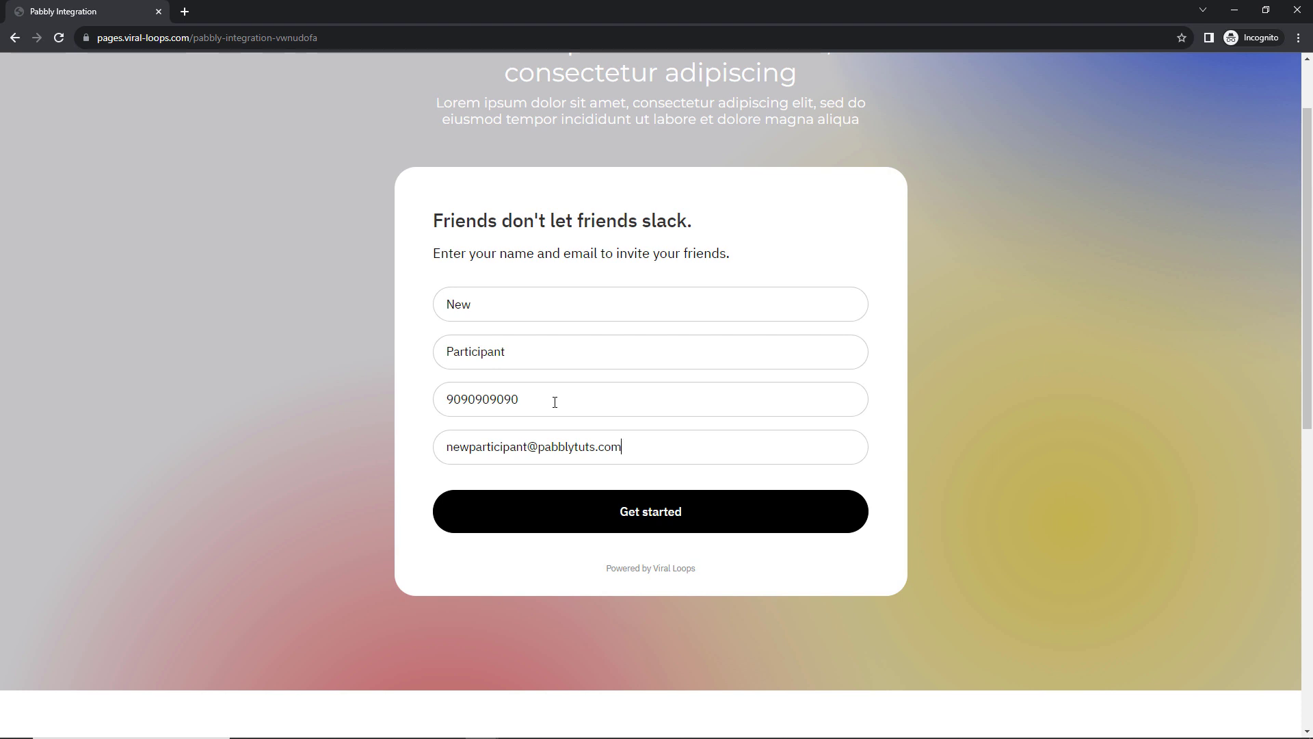
pyautogui.click(661, 515)
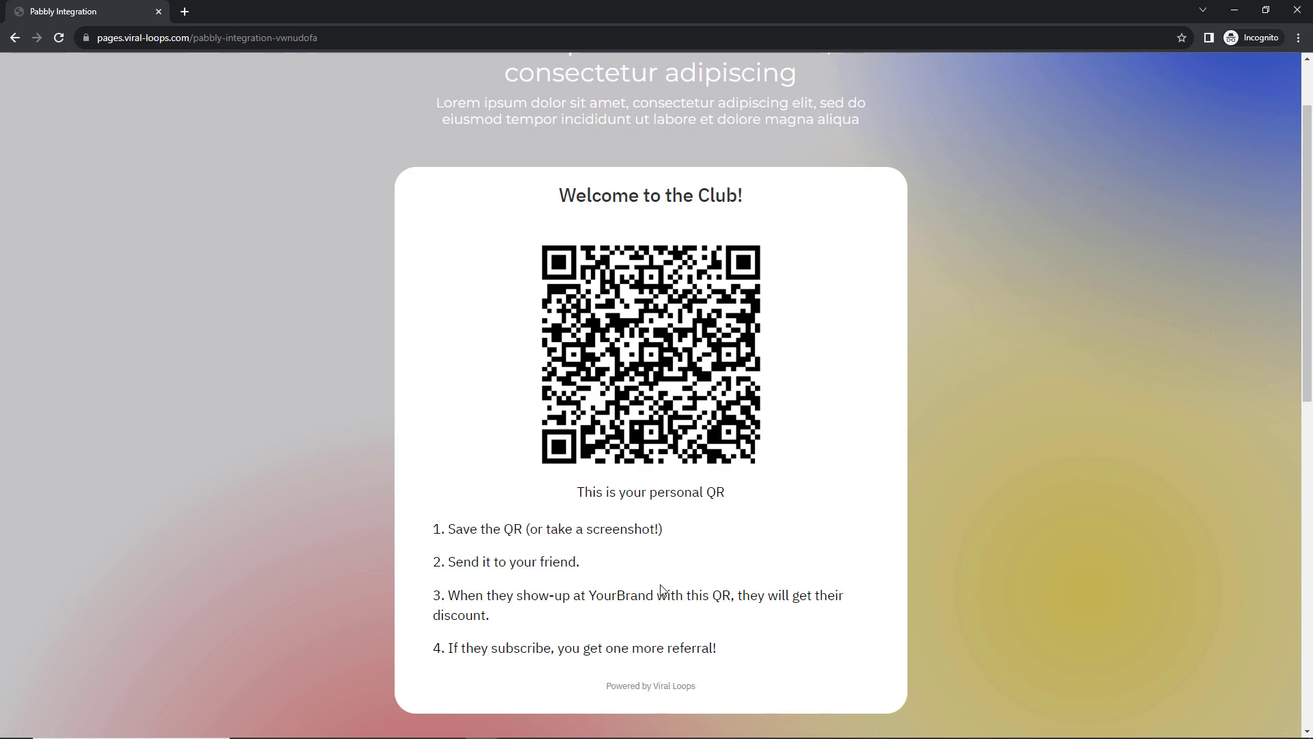
pyautogui.hotkey('alt', 'Tab')
# Check the Pabbly Integration dashboard's Participants list for the new sign-up, then return to Pabbly Connect.
pyautogui.click(250, 254)
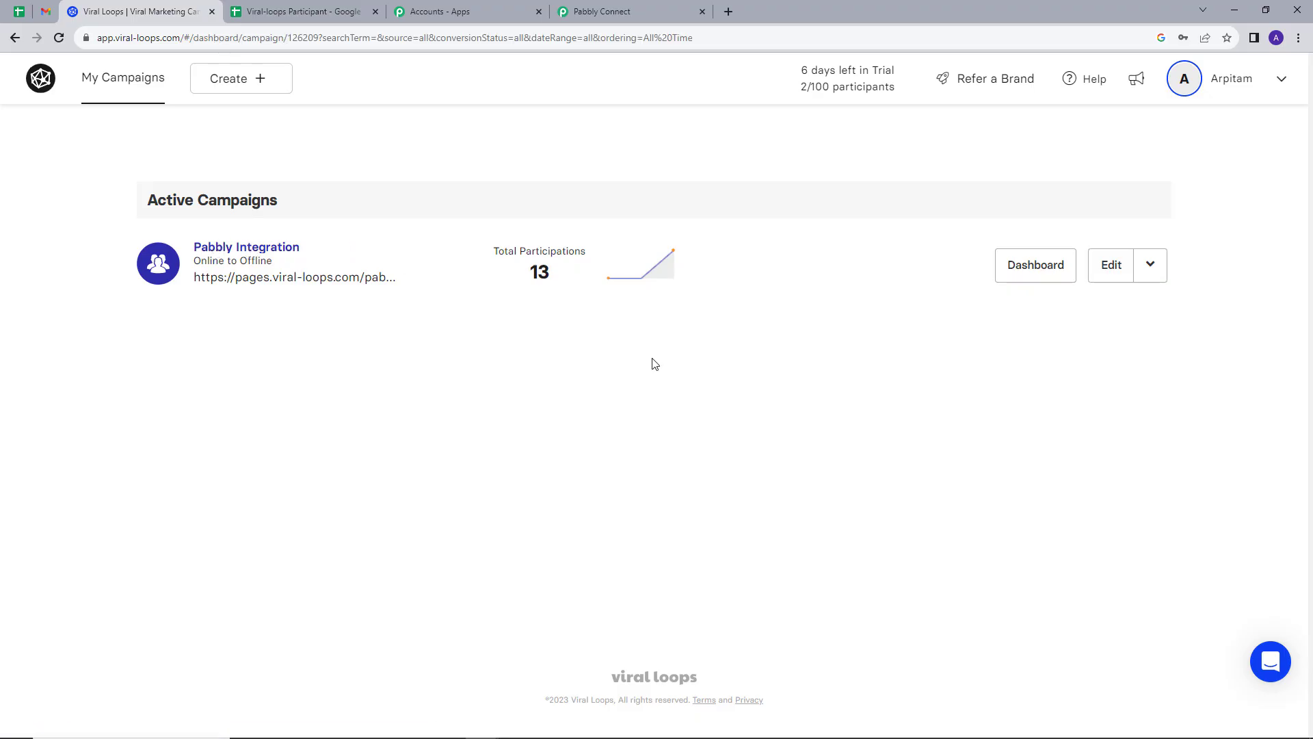
pyautogui.scroll(-10, 718, 354)
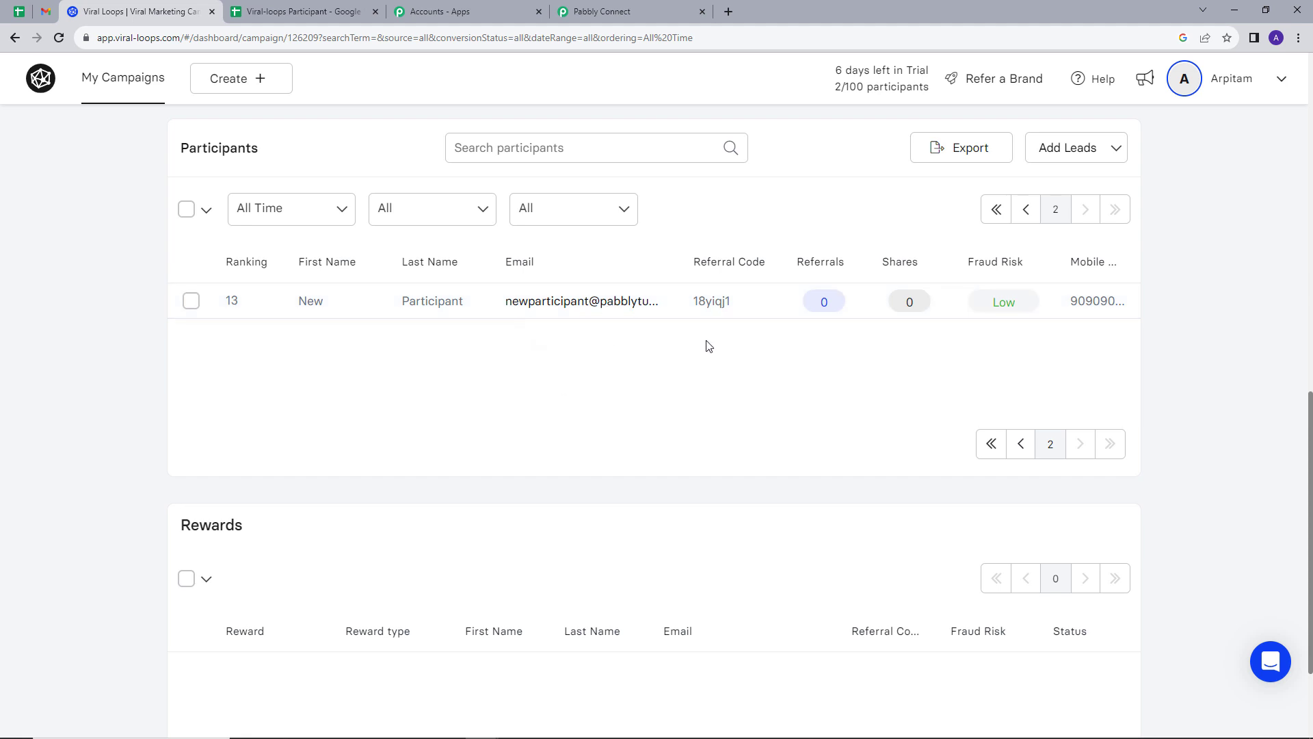
pyautogui.click(617, 13)
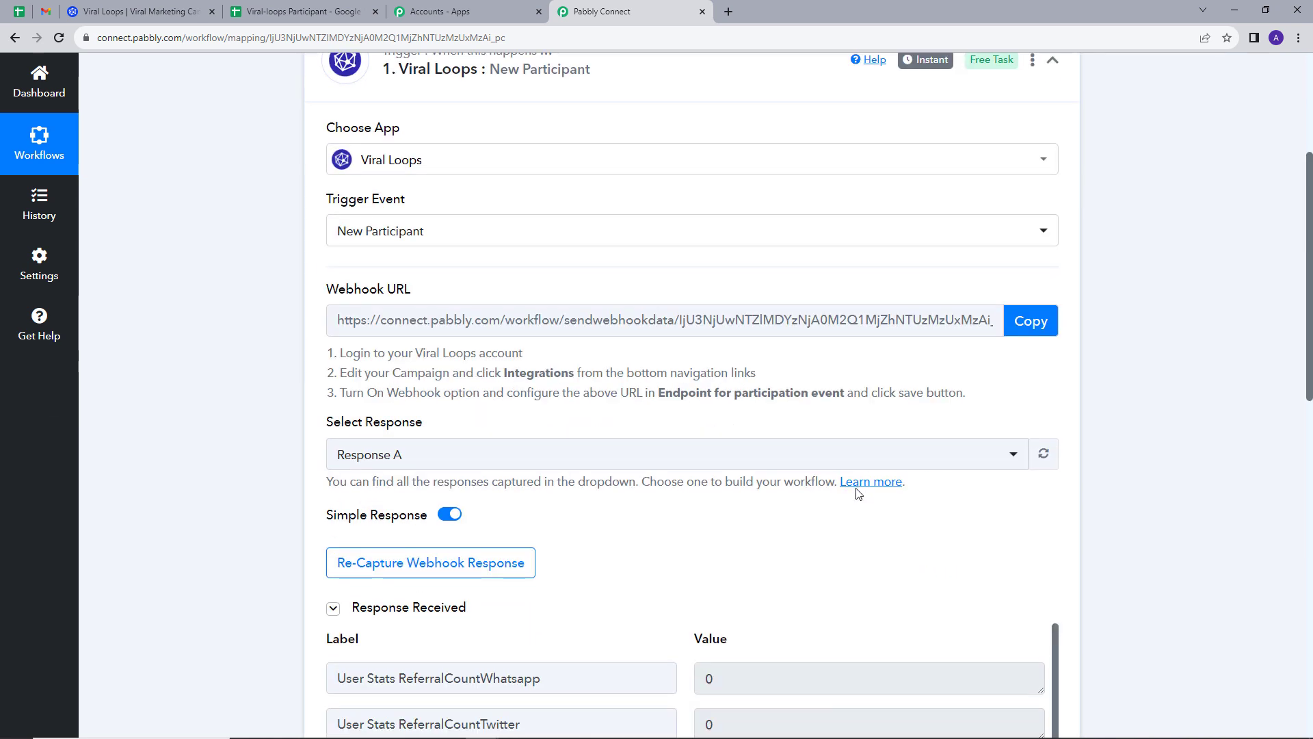
pyautogui.scroll(-10, 859, 494)
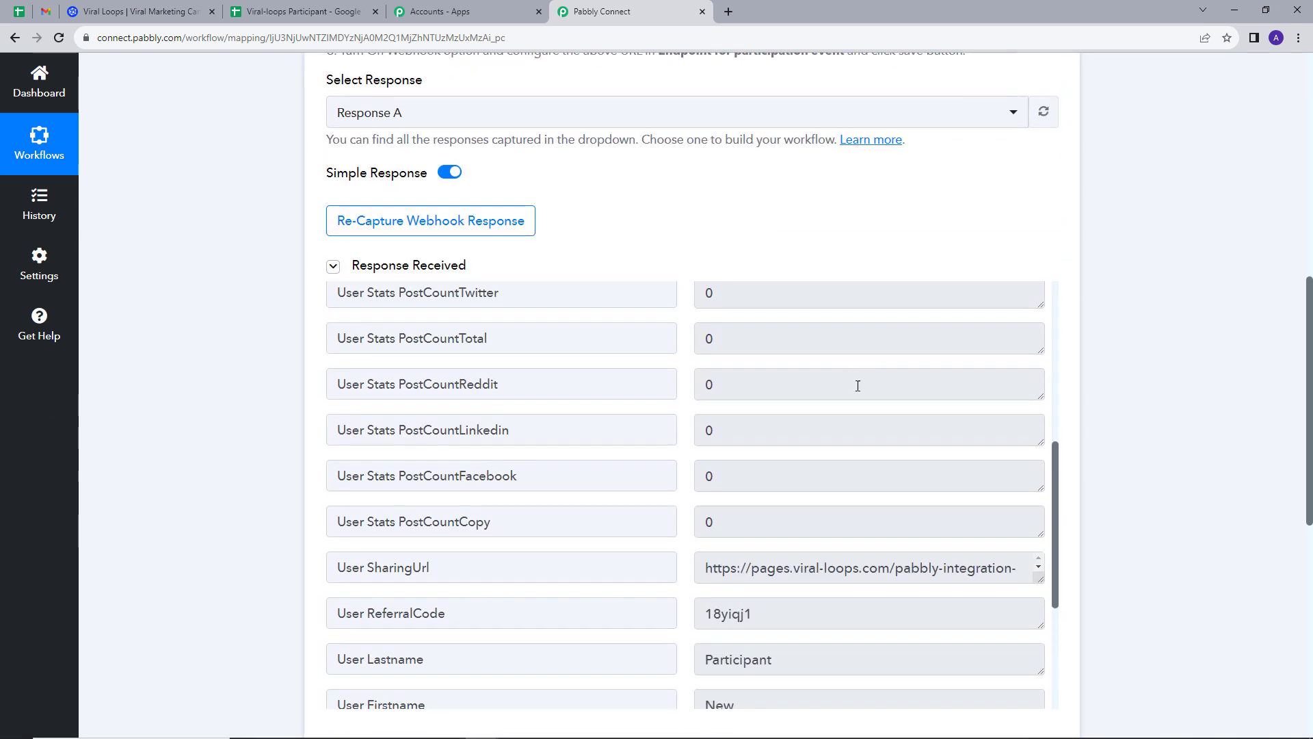
pyautogui.scroll(-2, 858, 385)
pyautogui.scroll(-1, 631, 520)
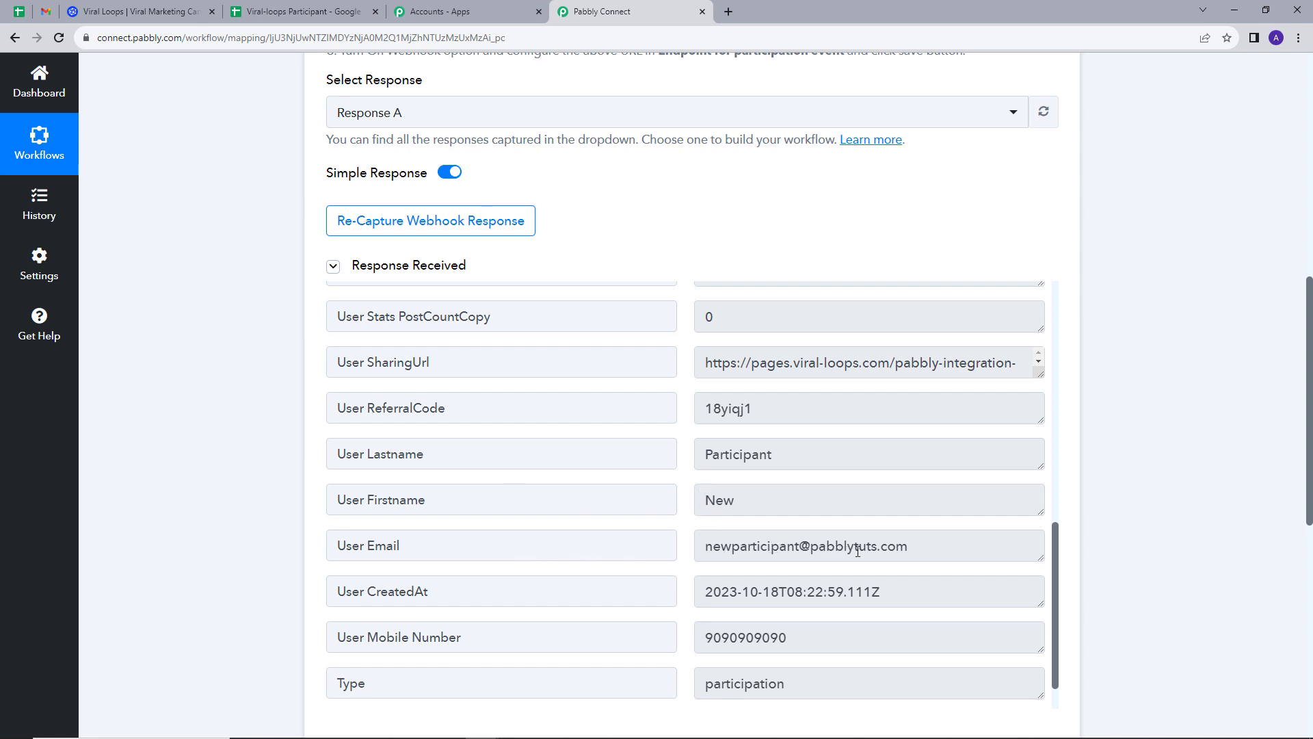
pyautogui.scroll(-1, 791, 540)
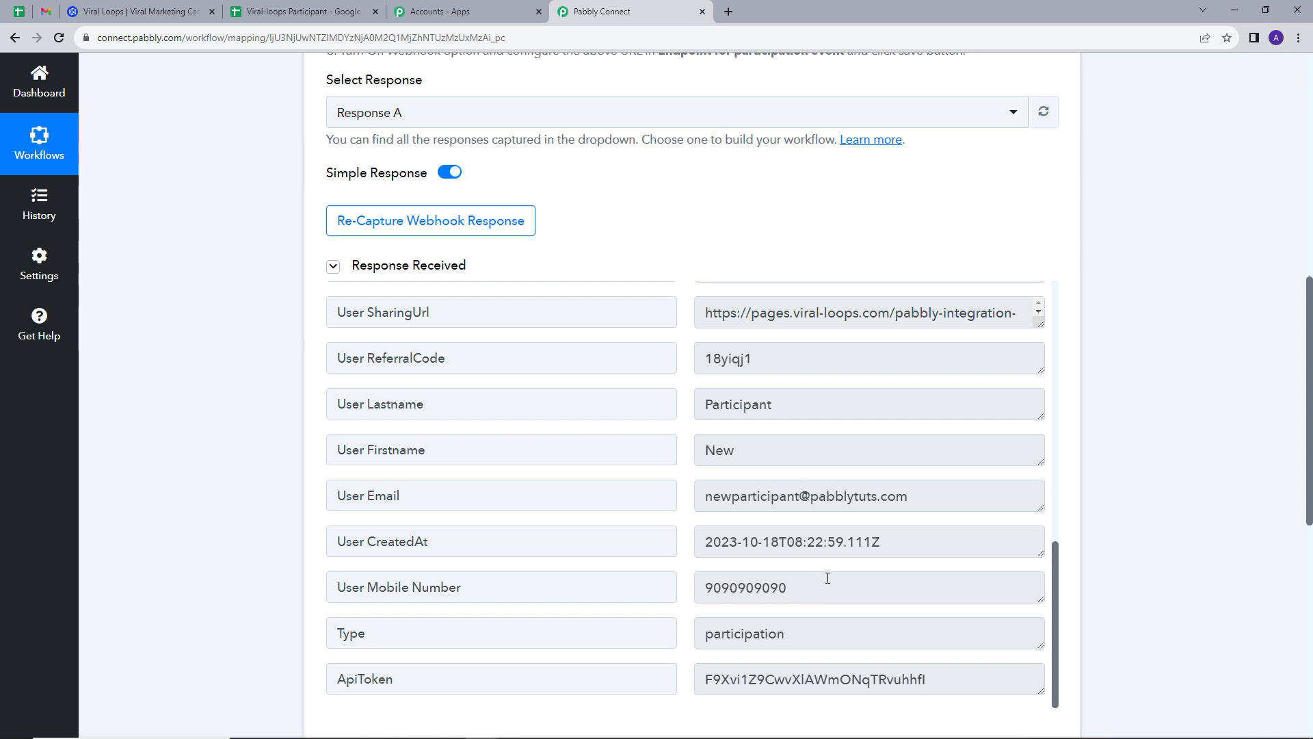
pyautogui.scroll(-5, 953, 469)
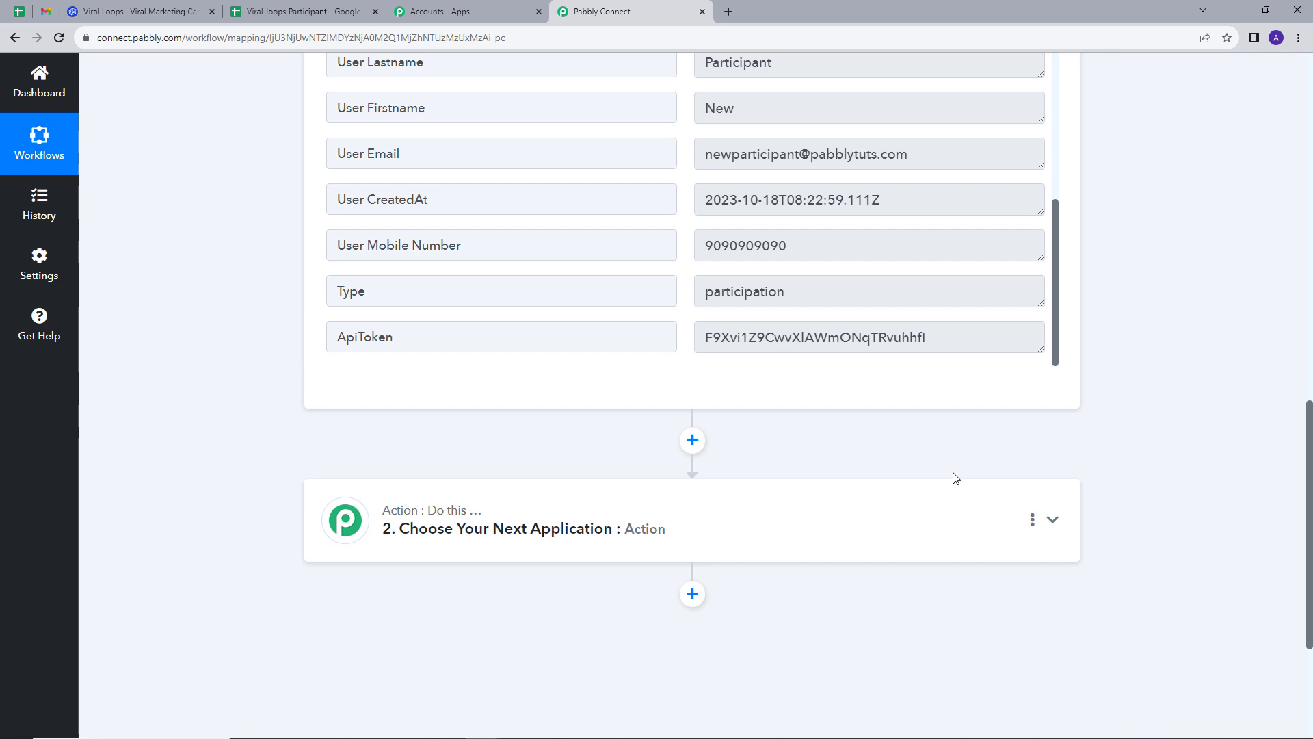
# Choose Google Sheets as the app for the second action step.
pyautogui.click(1036, 521)
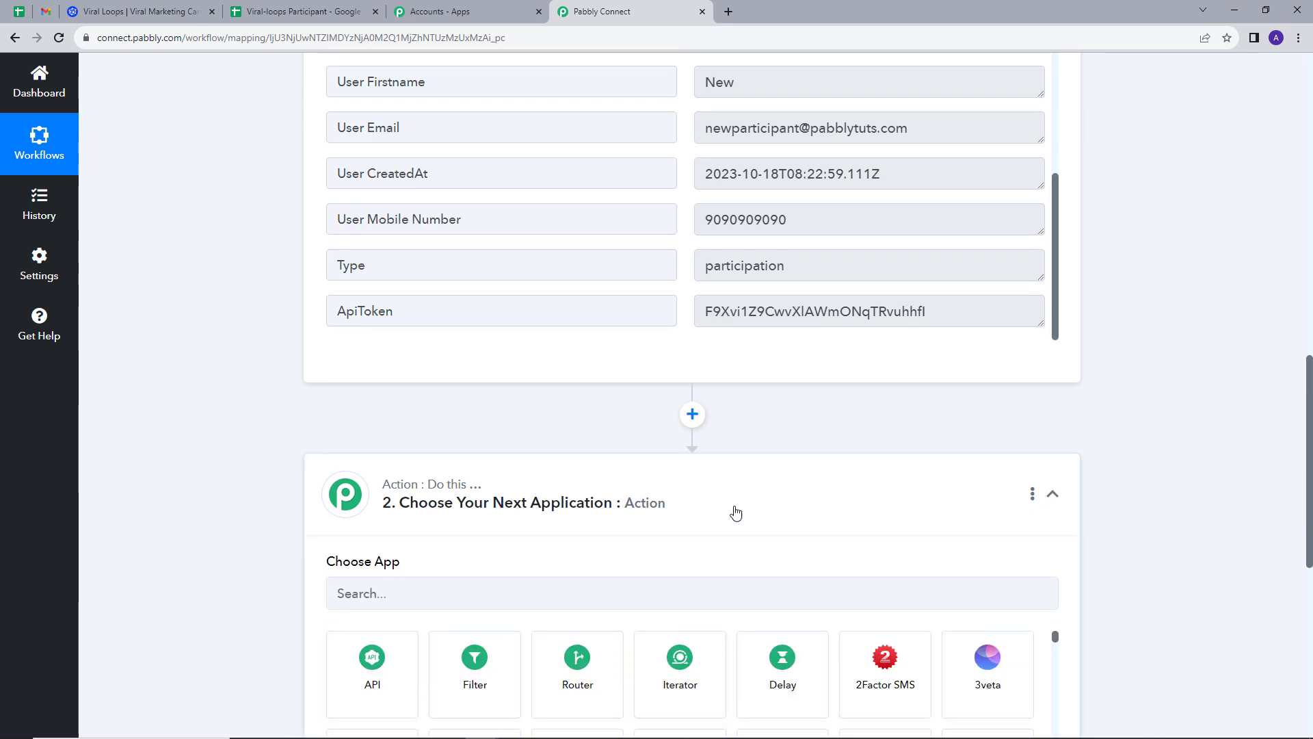
pyautogui.scroll(-2, 736, 513)
pyautogui.click(491, 483)
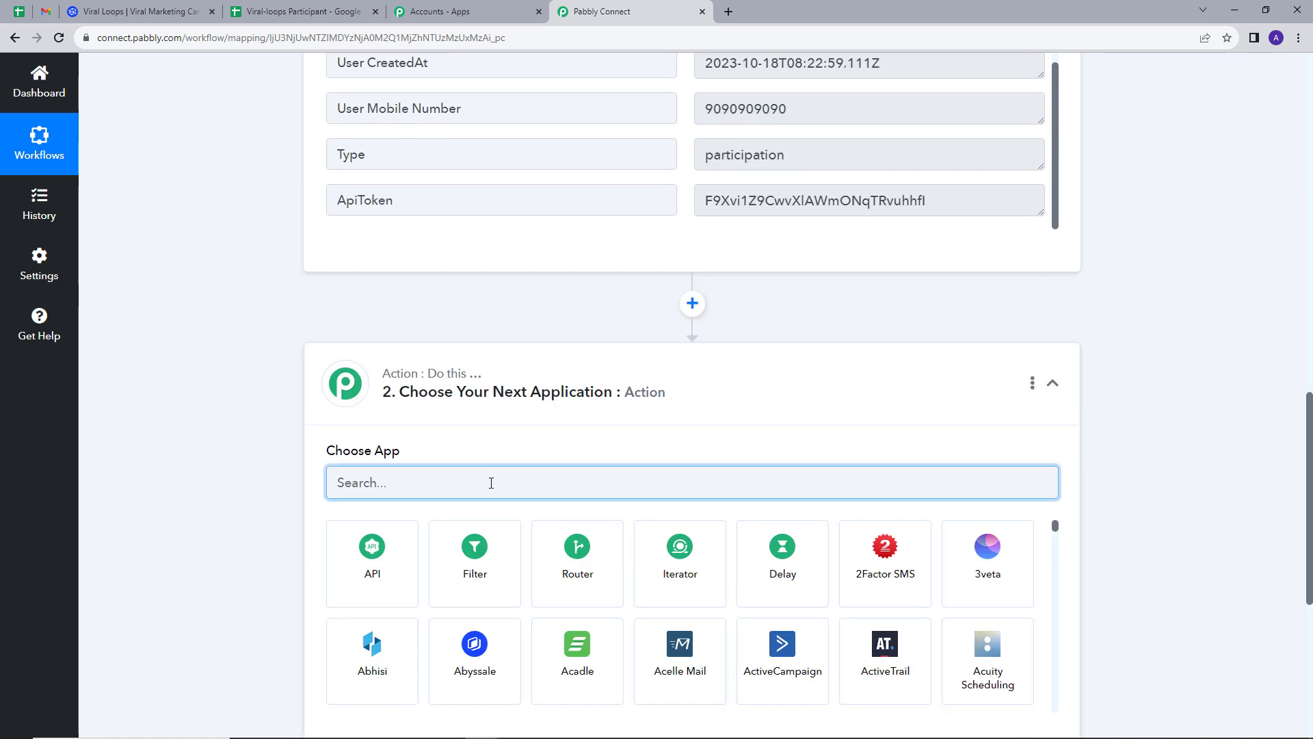
pyautogui.write('goog')
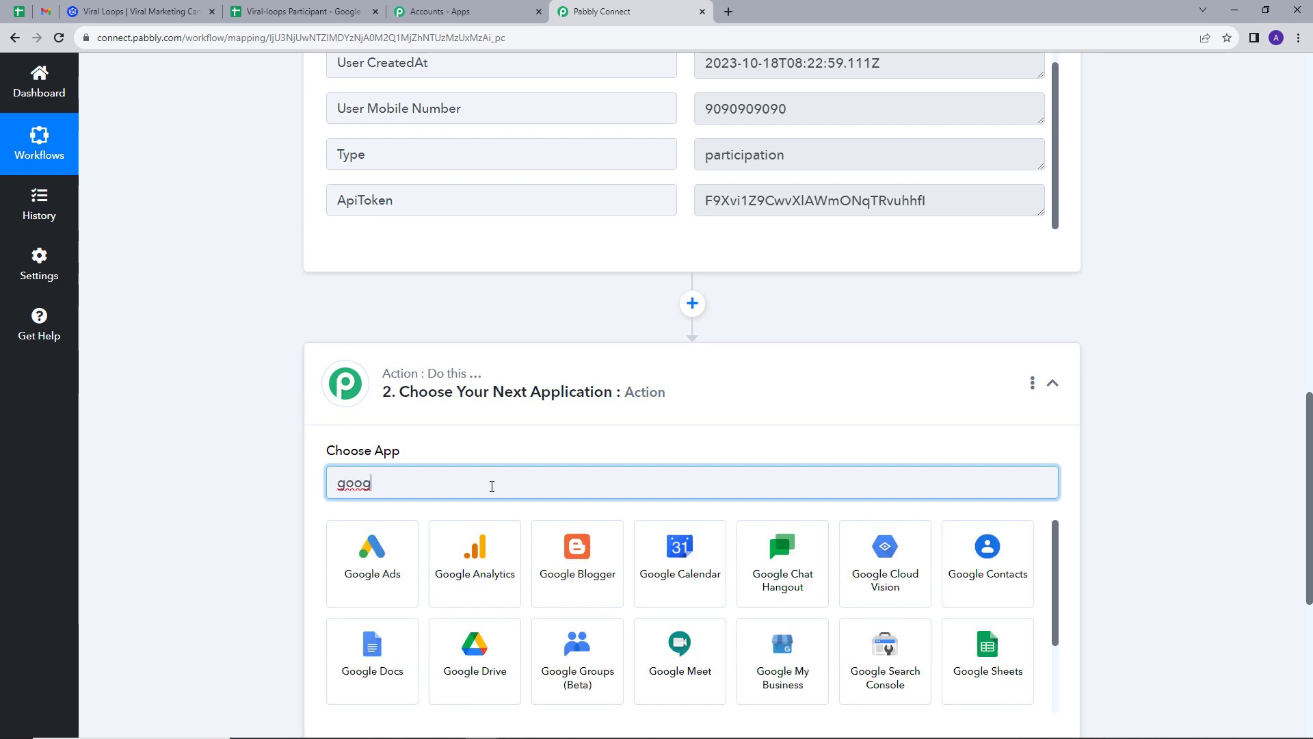
pyautogui.click(1009, 672)
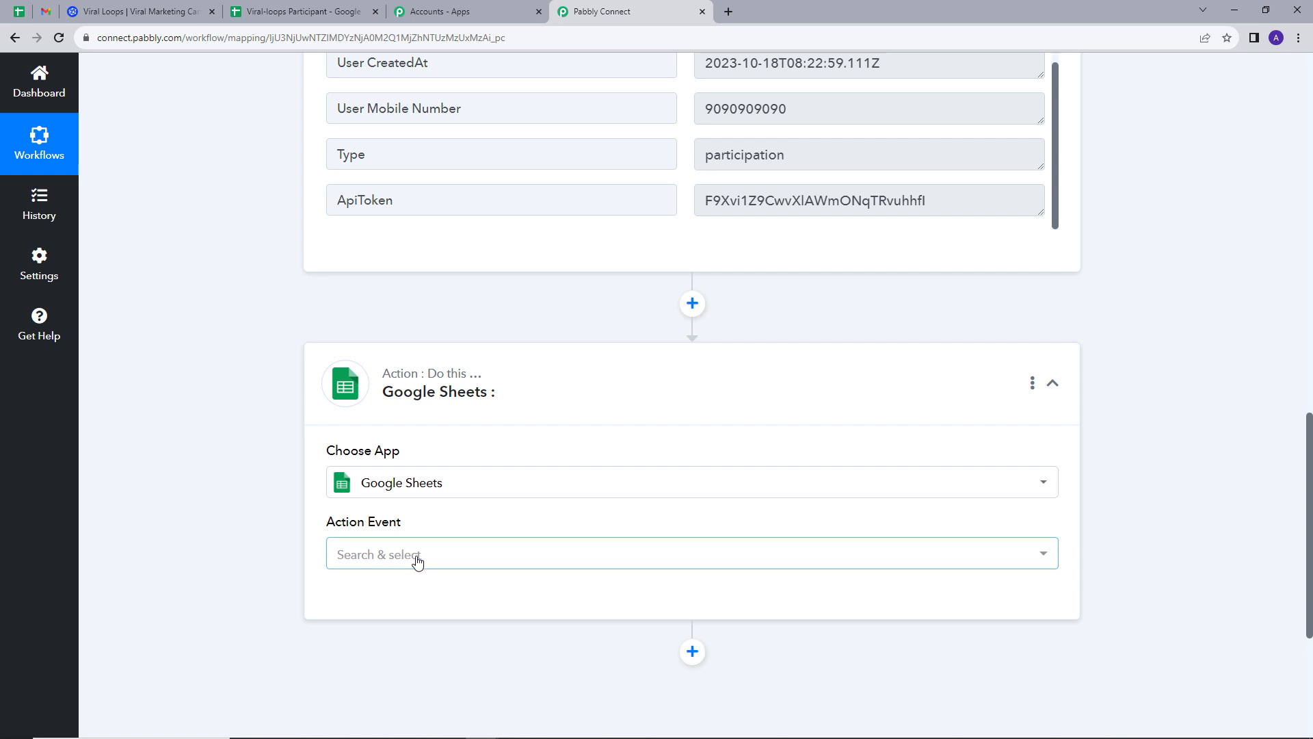
# Set the action event to Add New Row and connect a newly authorised Google account.
pyautogui.click(425, 555)
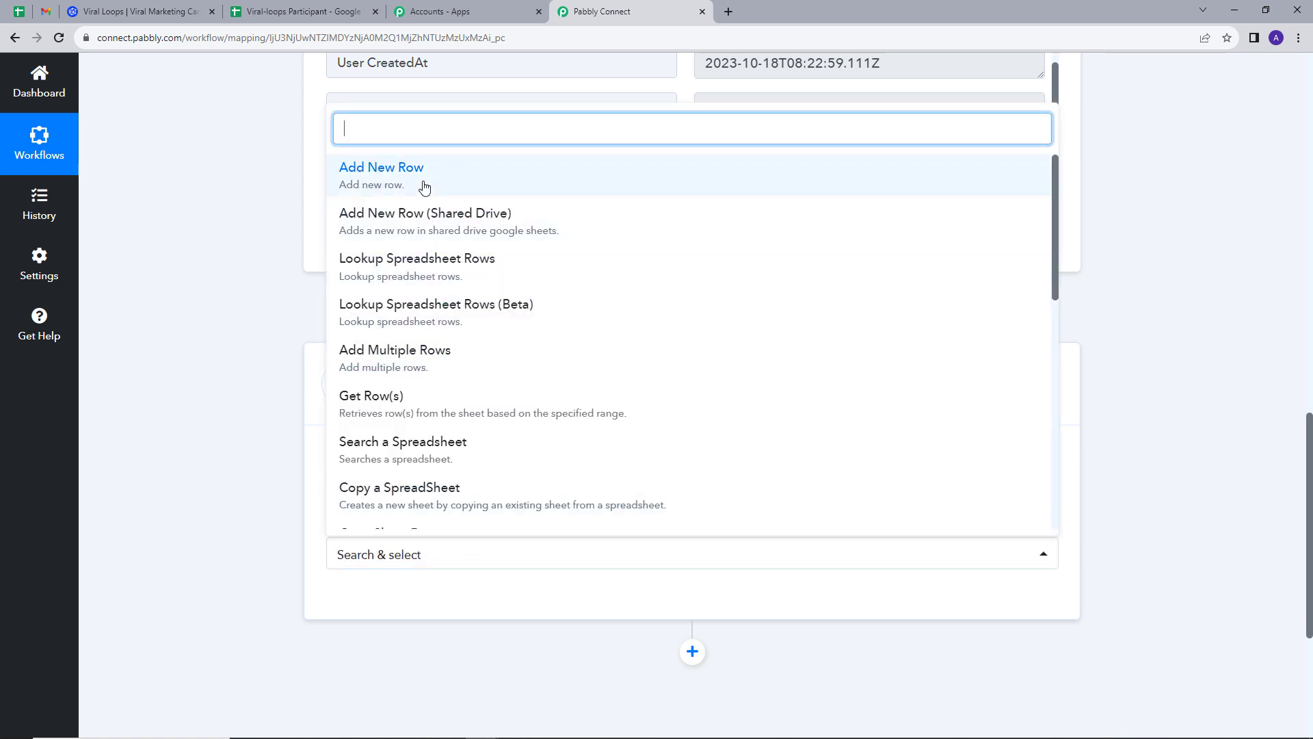
pyautogui.click(424, 183)
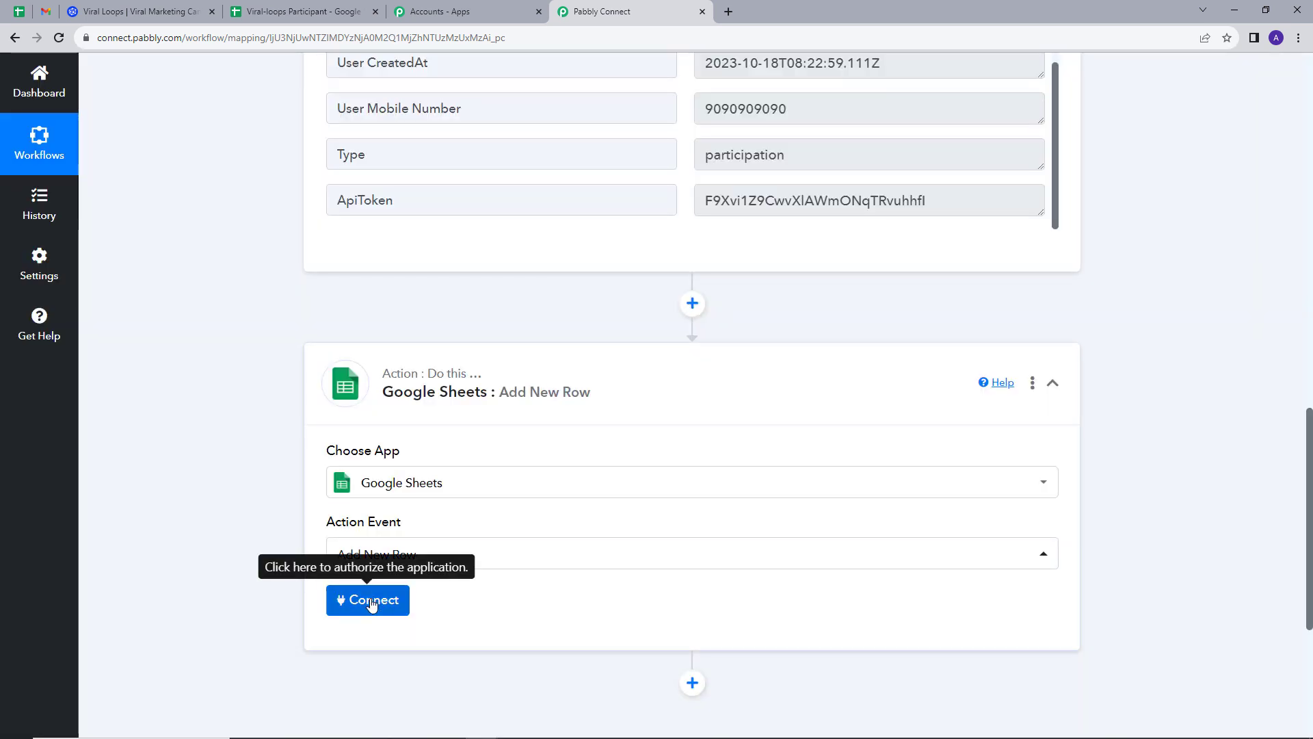
pyautogui.click(371, 602)
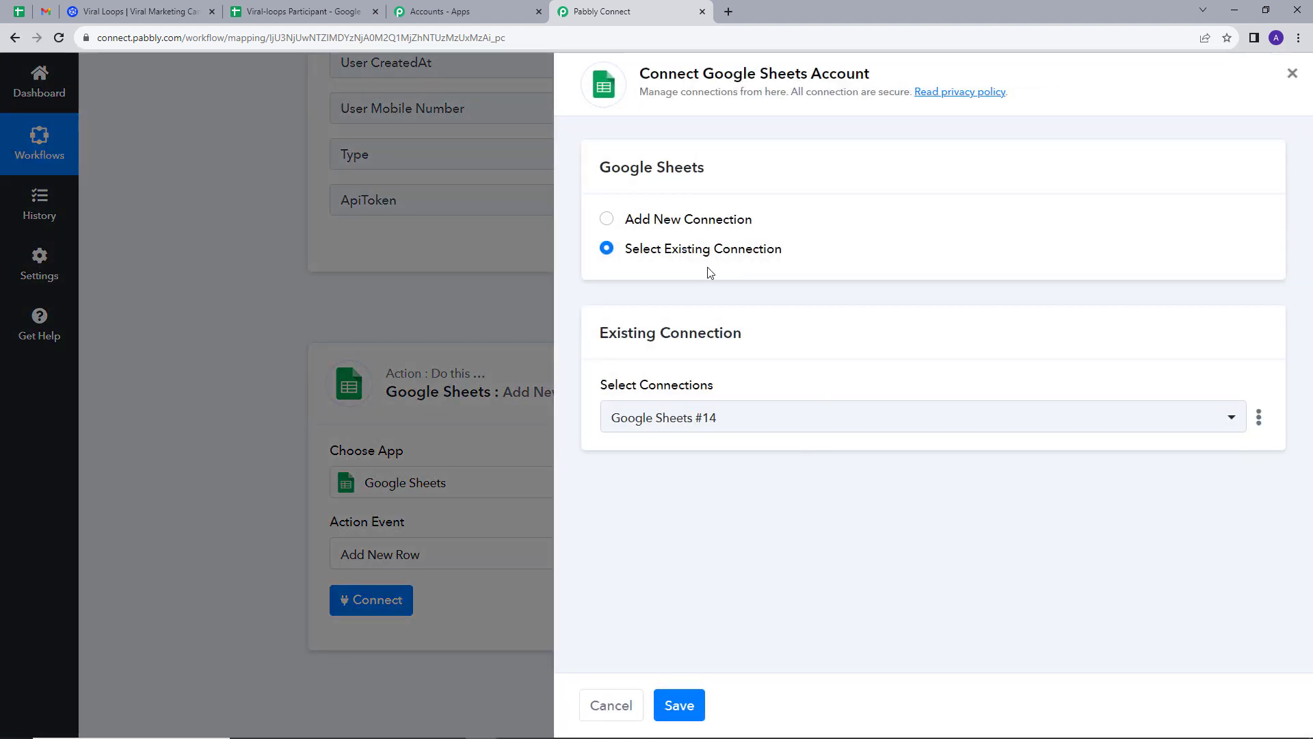
pyautogui.click(659, 220)
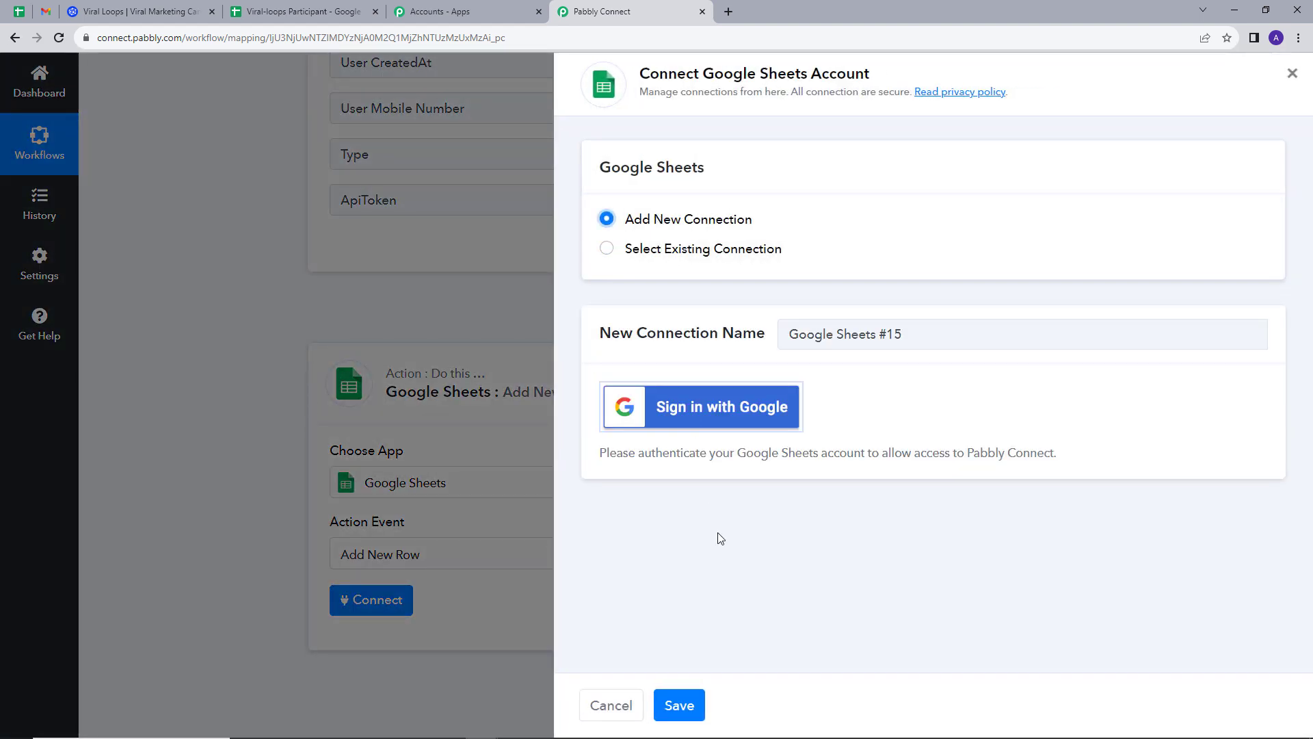
pyautogui.click(743, 427)
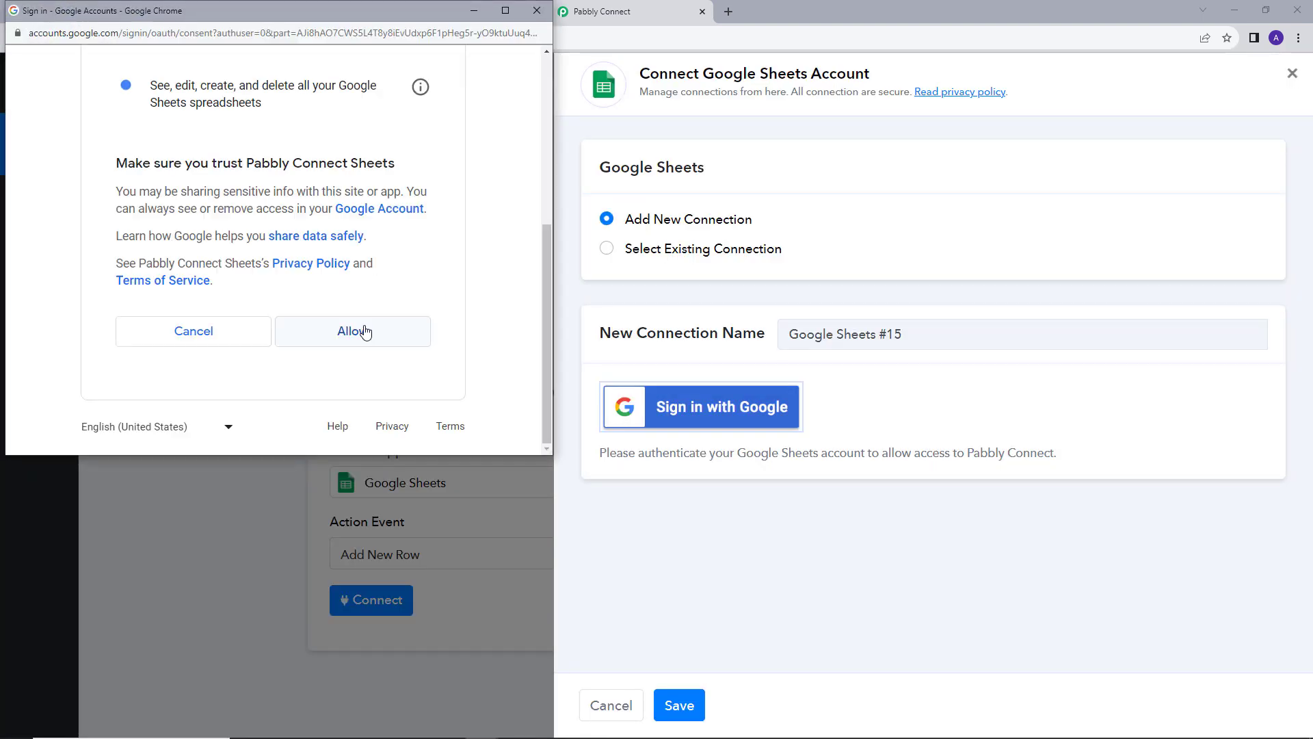
pyautogui.scroll(1, 366, 332)
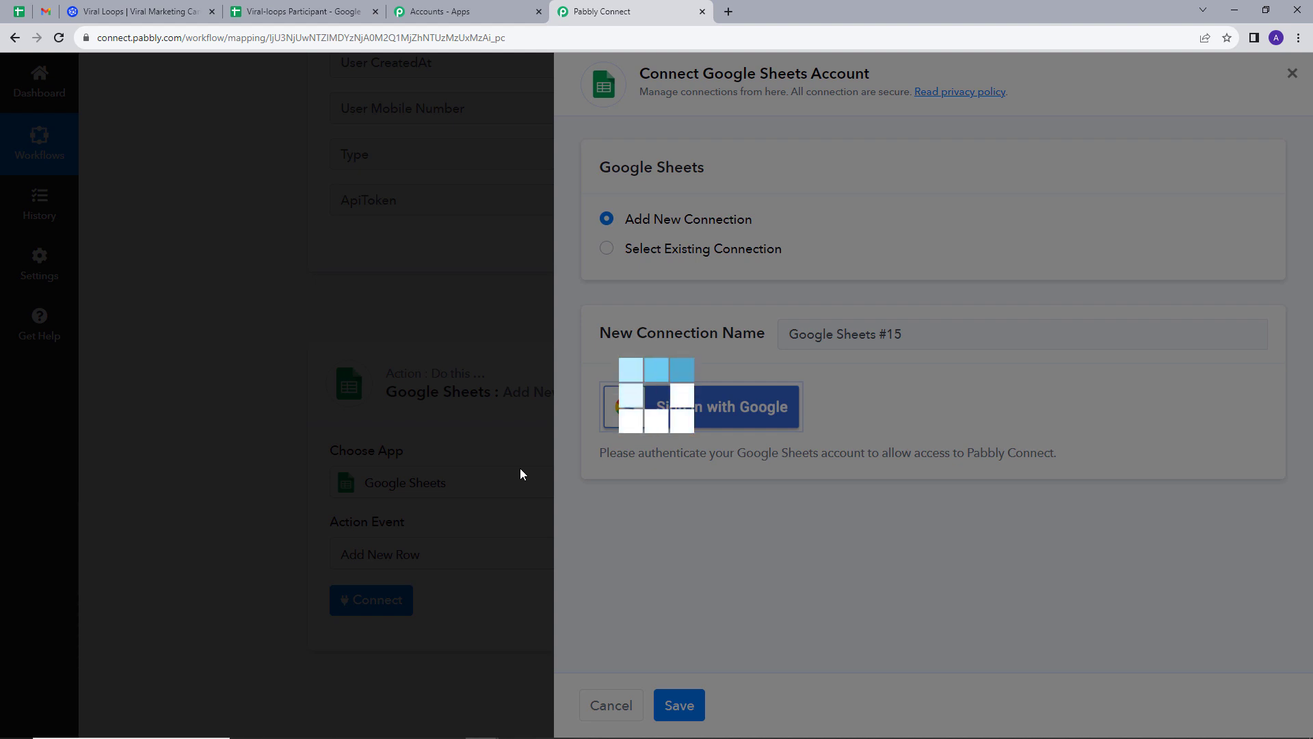
pyautogui.scroll(-5, 522, 469)
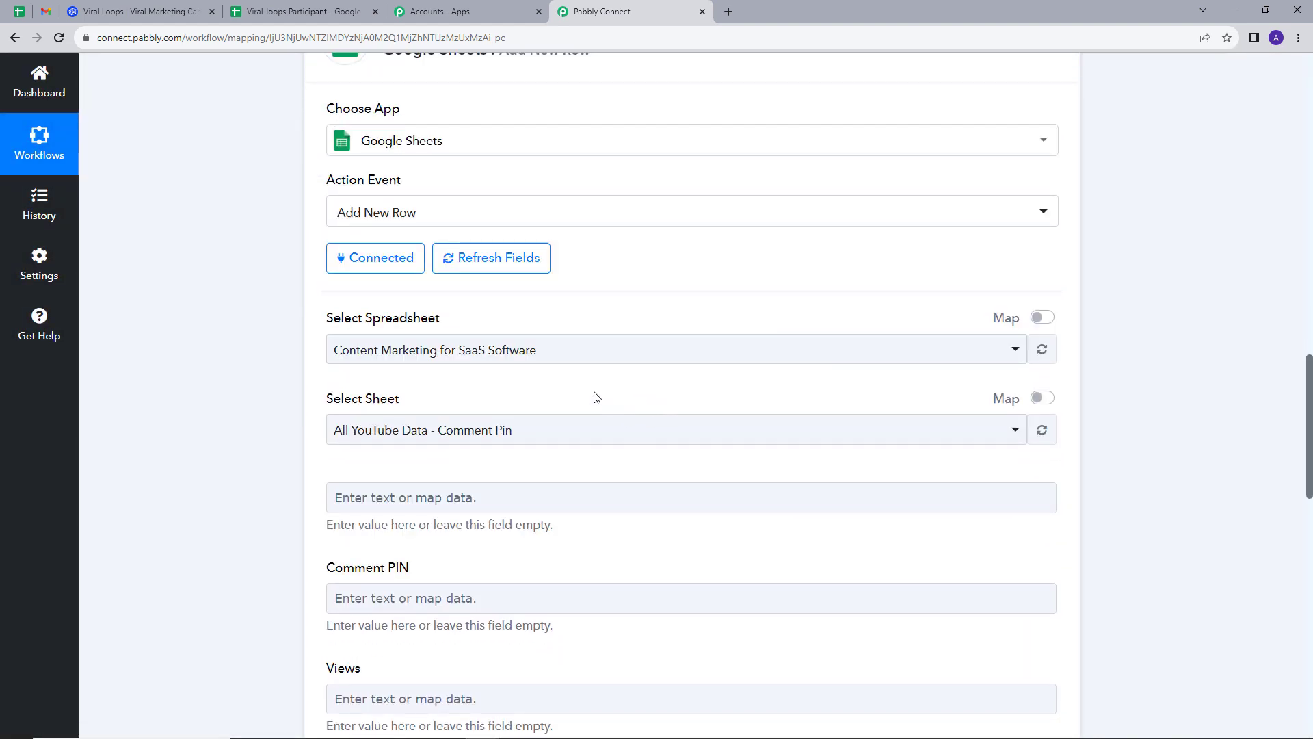
pyautogui.scroll(-1, 595, 397)
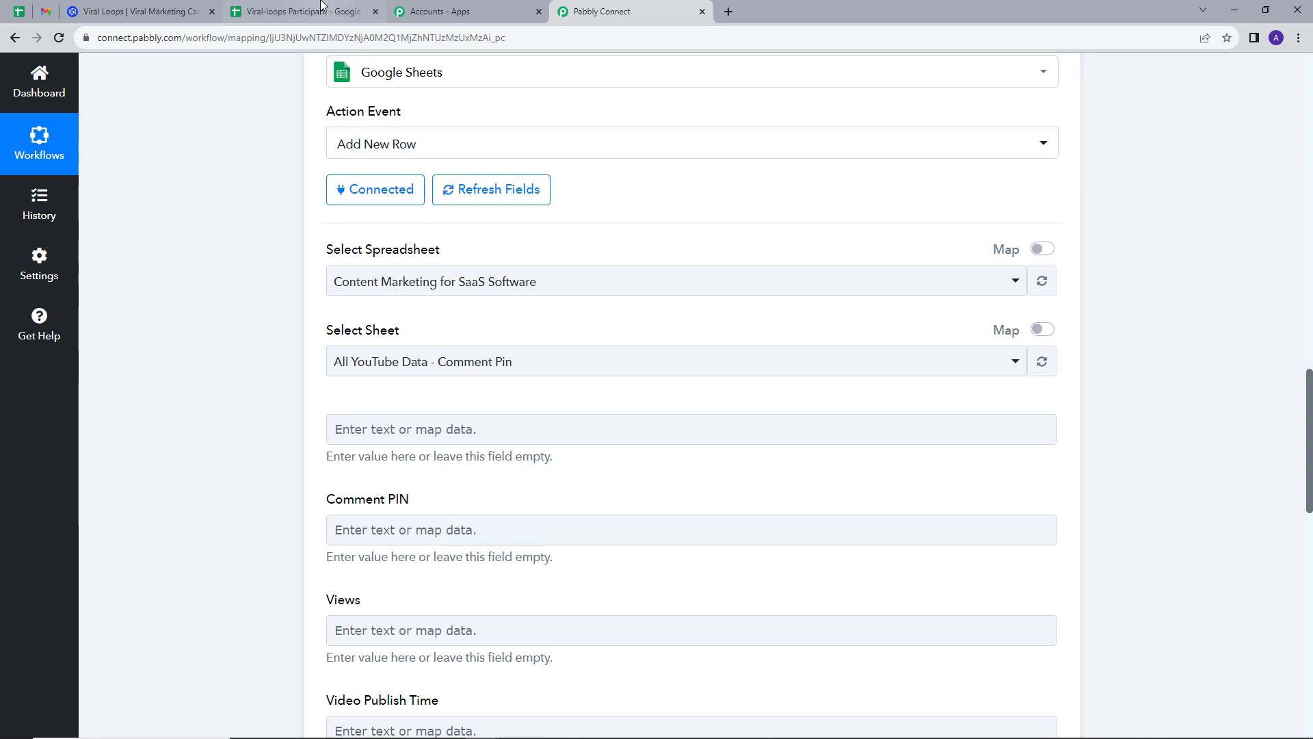
# Check the sheet's column headers, then select the Viral-loops Participant spreadsheet.
pyautogui.click(322, 6)
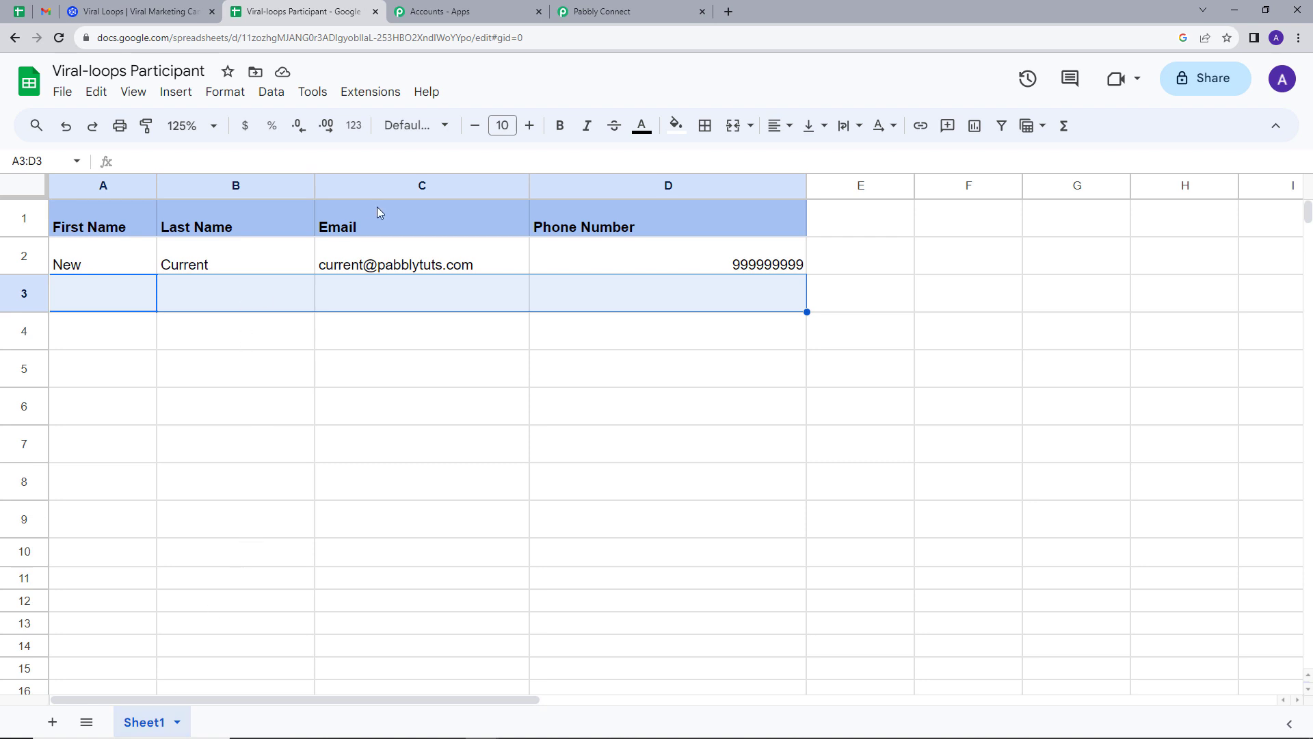
pyautogui.click(606, 15)
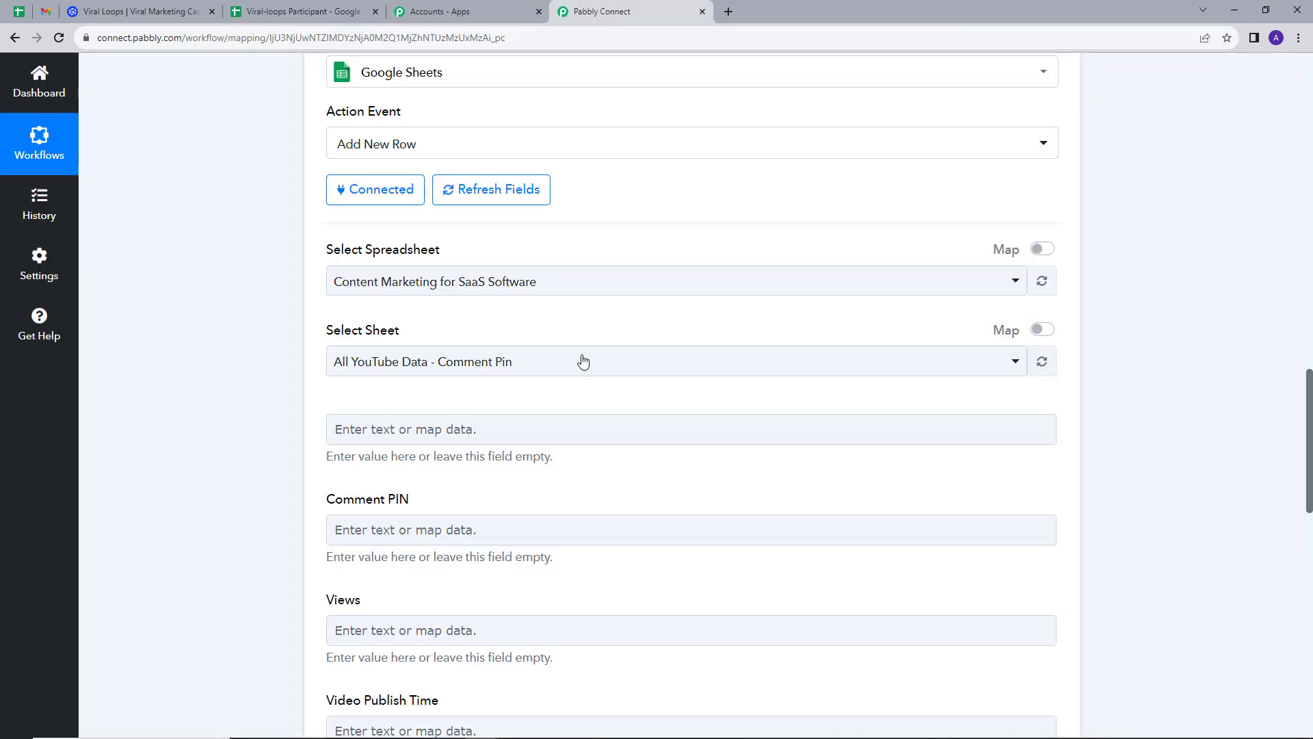
pyautogui.click(564, 285)
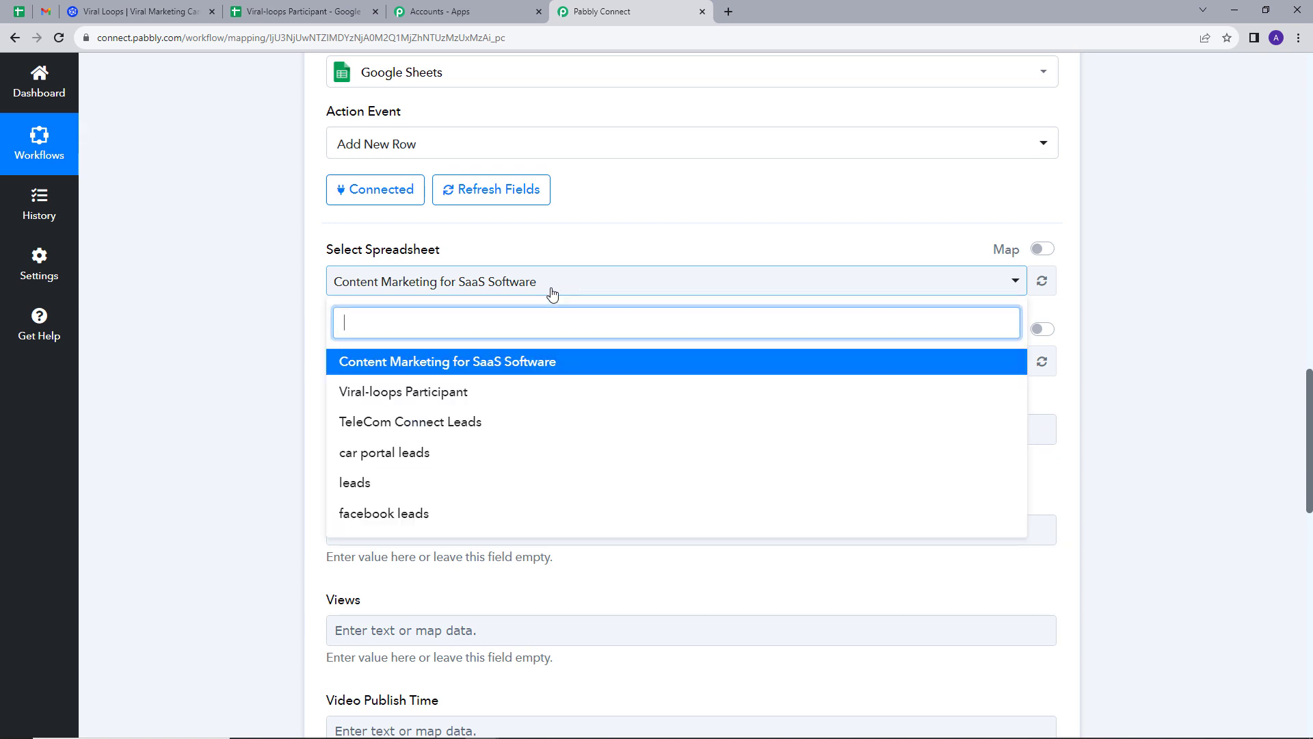
pyautogui.click(419, 393)
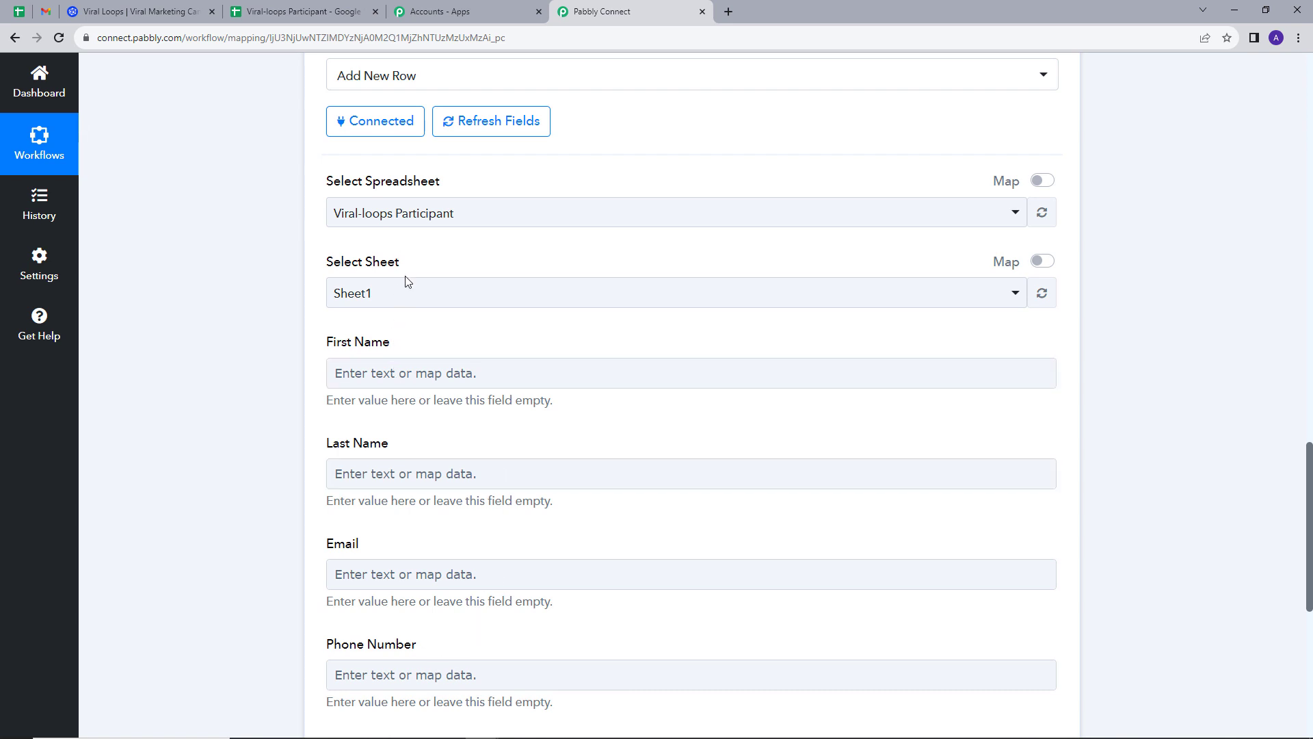
# Map User Firstname, User Lastname, User Email and User Mobile Number into the four row fields.
pyautogui.scroll(-1, 433, 397)
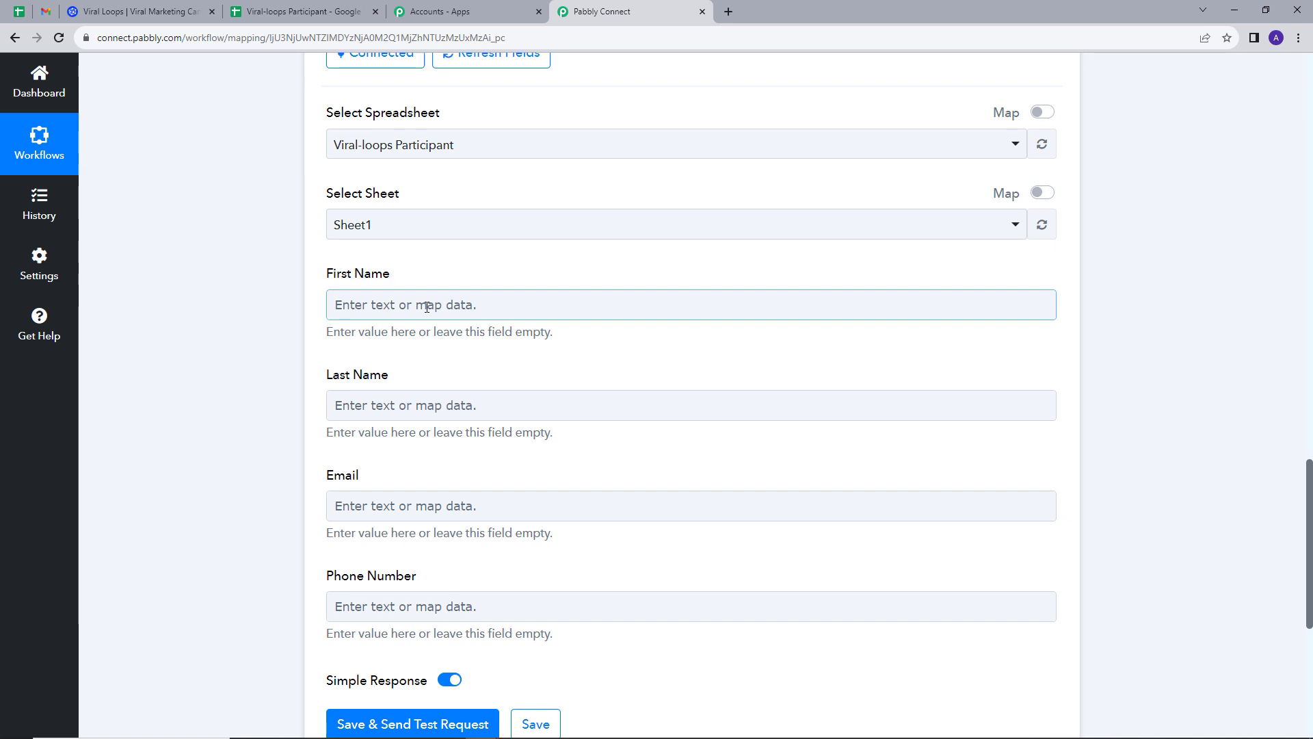
pyautogui.click(426, 306)
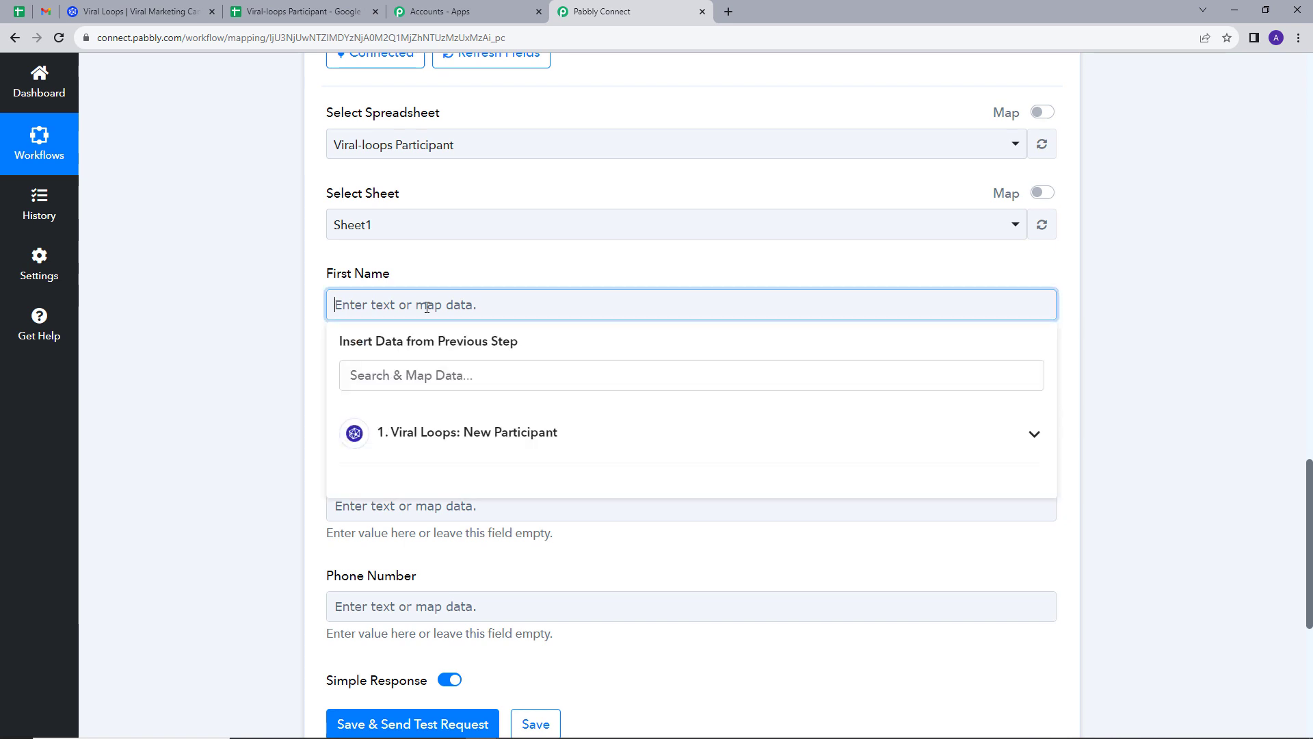
pyautogui.click(491, 439)
pyautogui.click(486, 376)
pyautogui.click(459, 415)
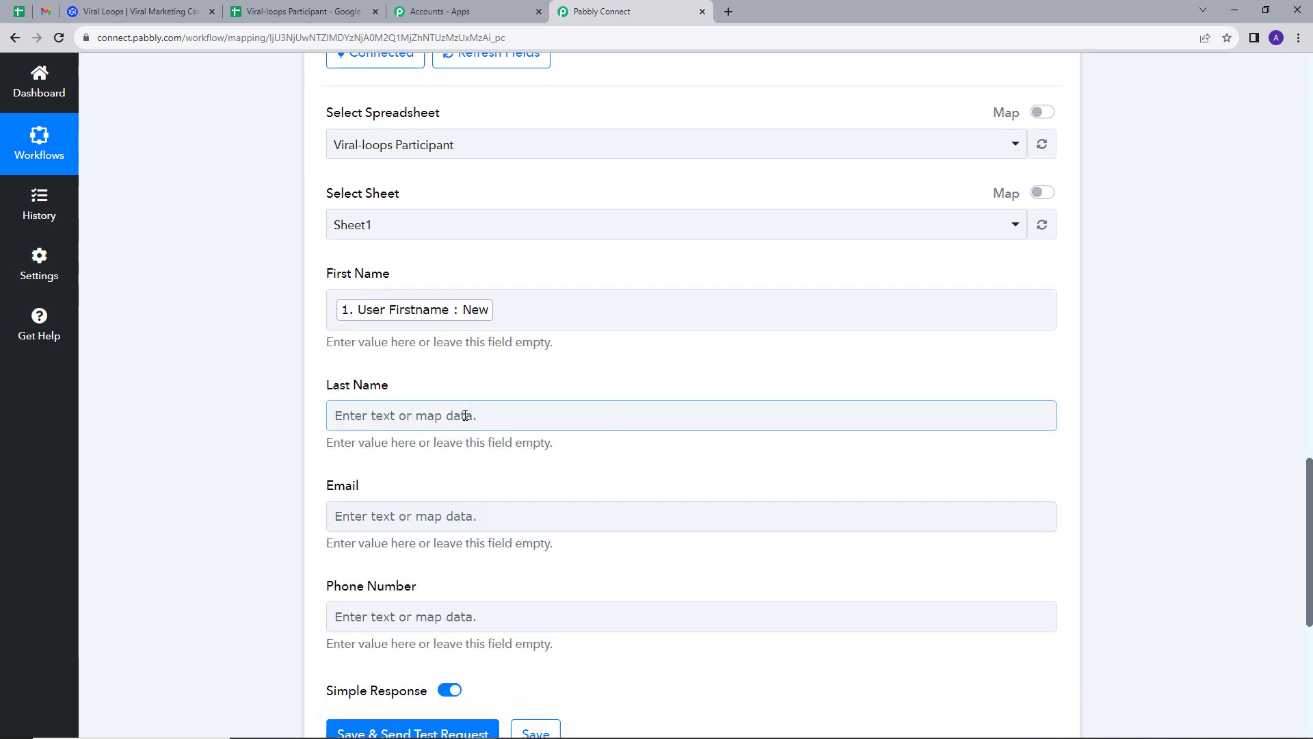
pyautogui.click(469, 542)
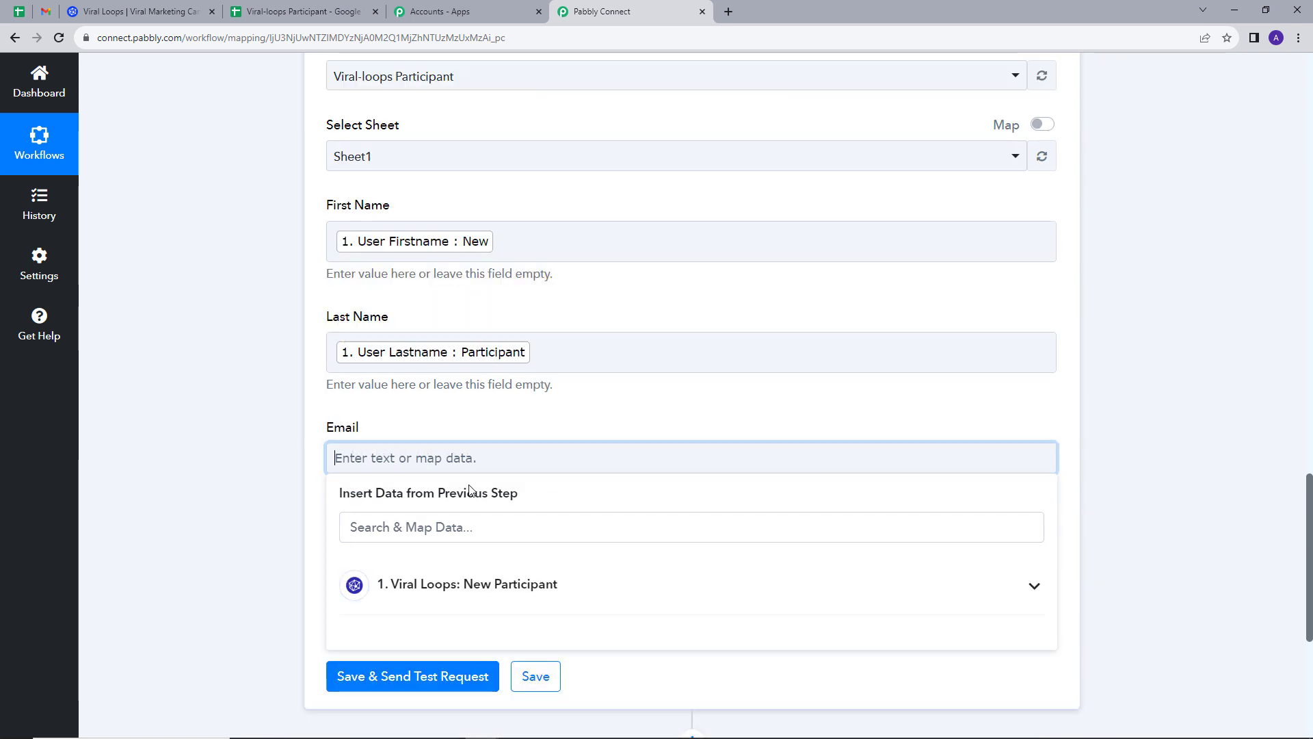
pyautogui.click(460, 526)
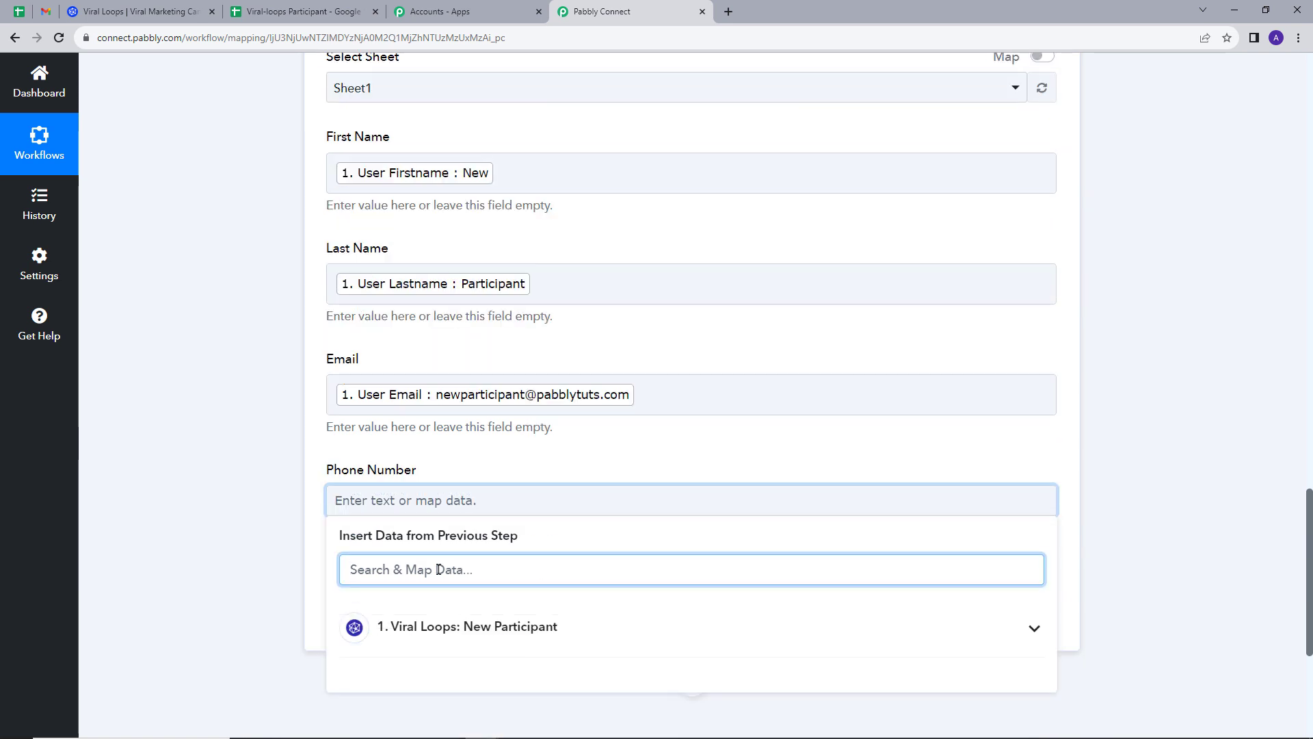
pyautogui.write('mo')
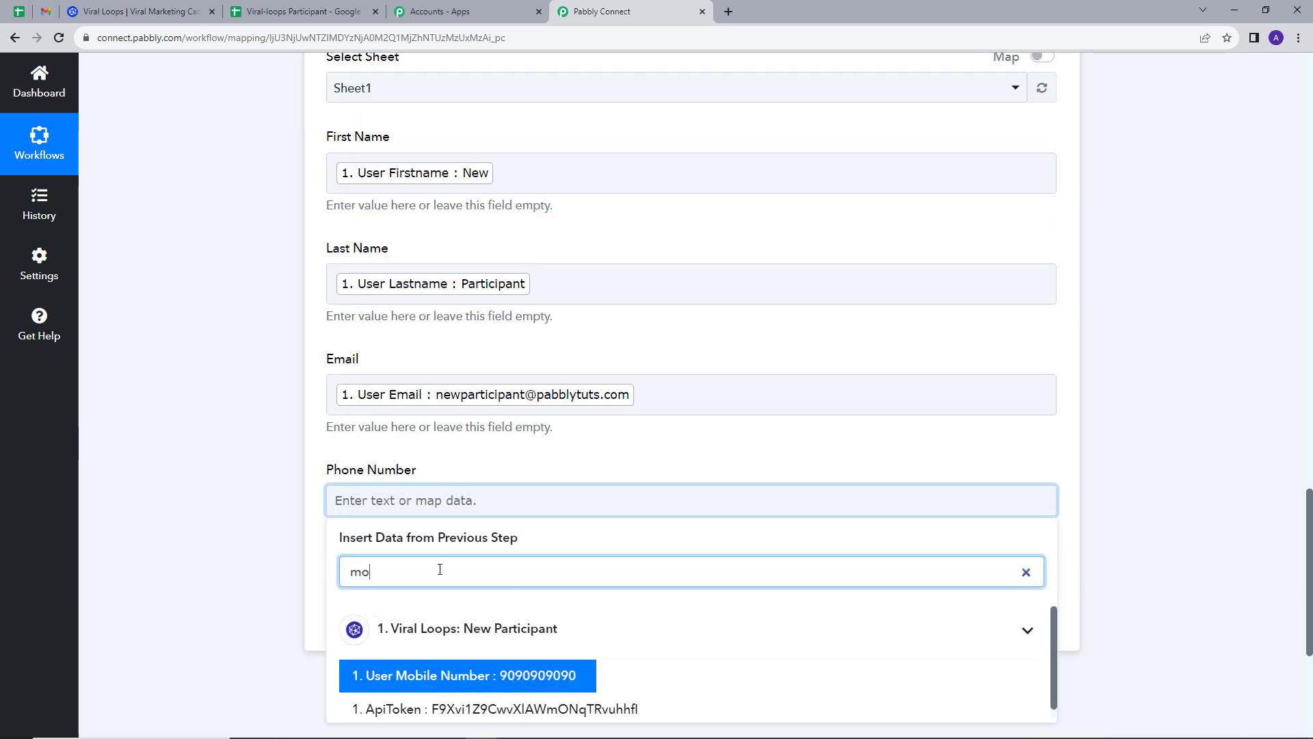
pyautogui.click(448, 673)
# Save the Add New Row action and send a test request.
pyautogui.scroll(2, 491, 343)
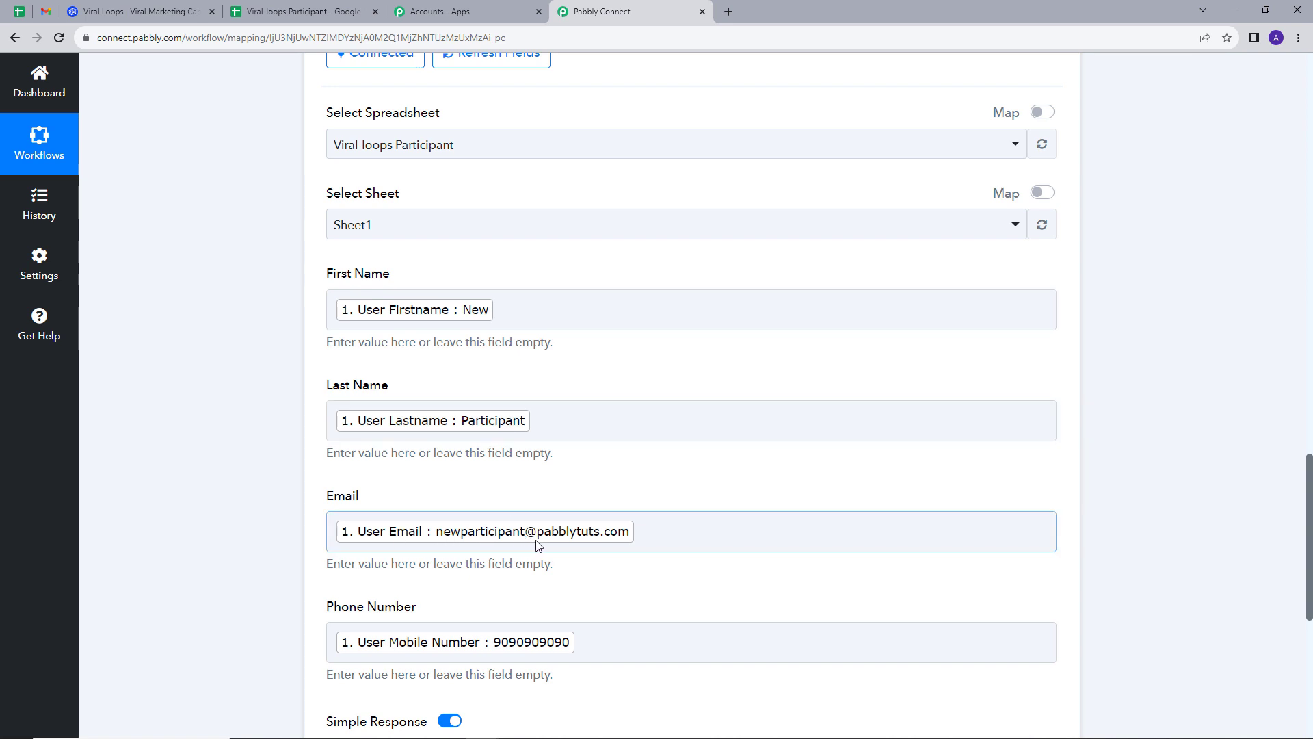
pyautogui.scroll(-1, 499, 556)
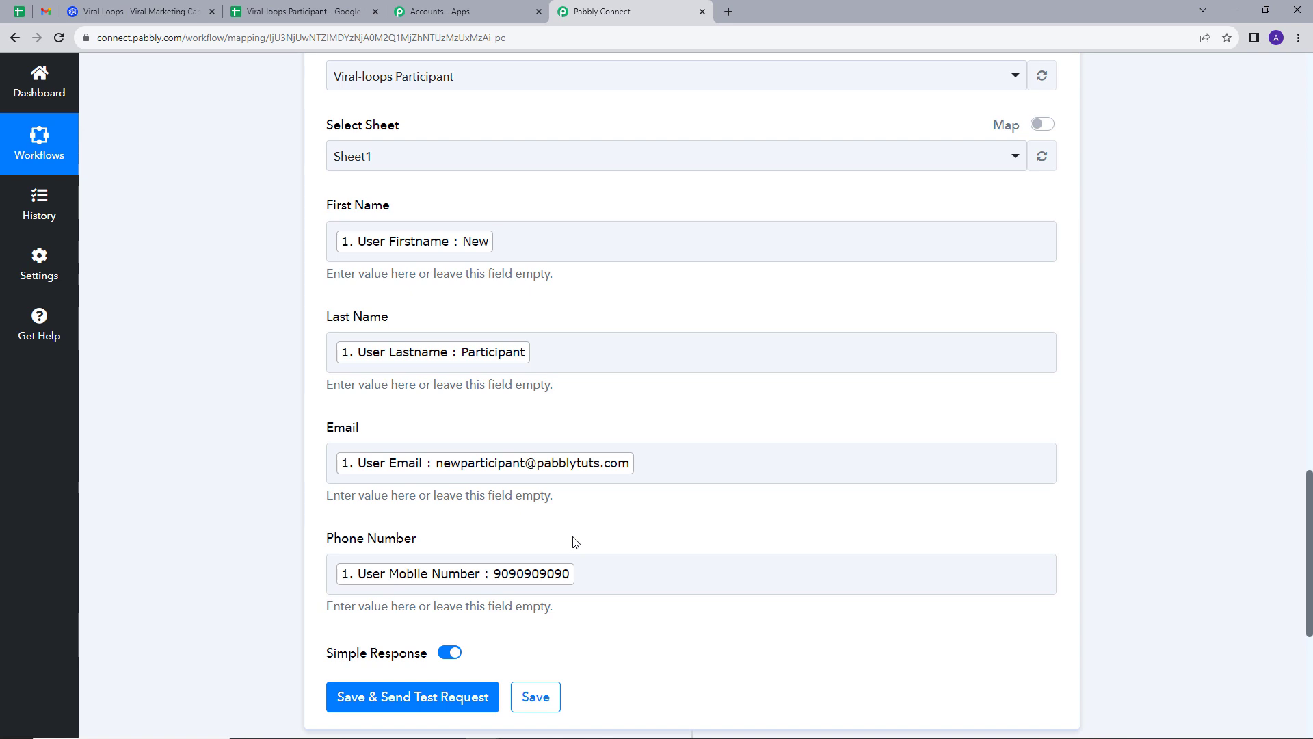
pyautogui.click(392, 697)
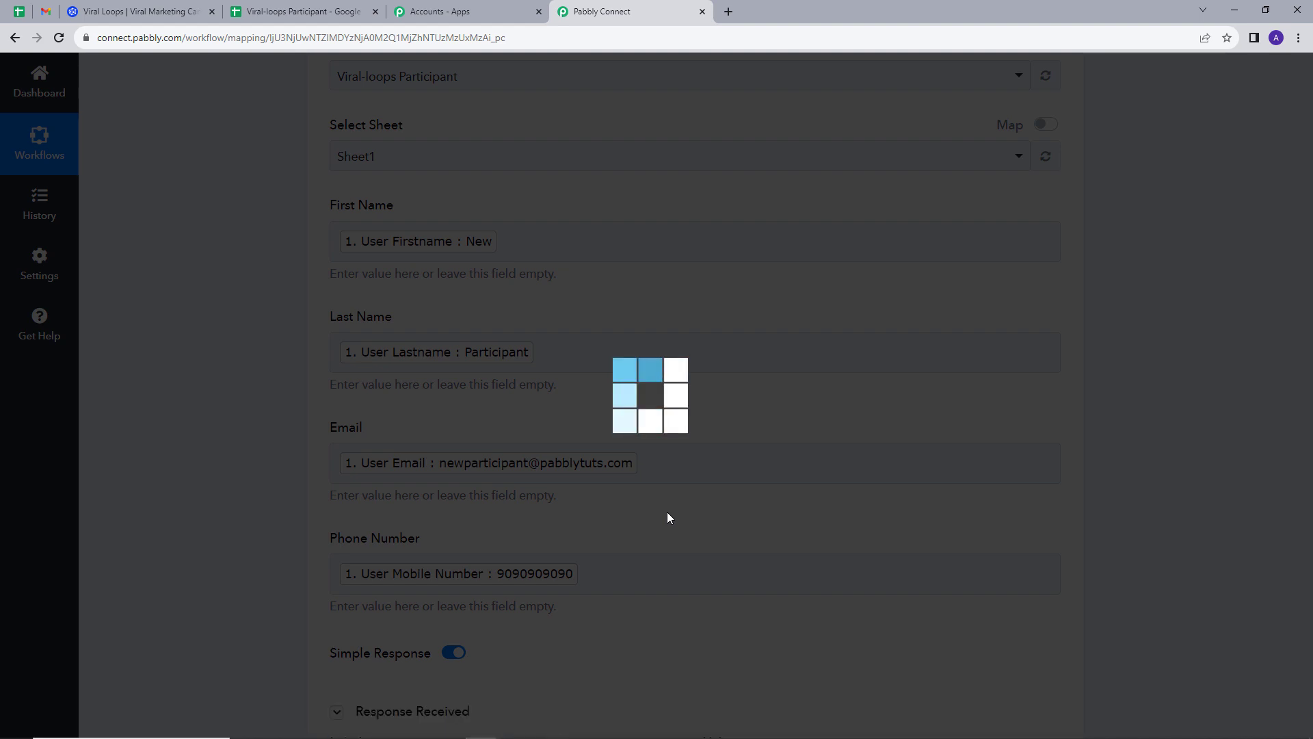
# Review the Sheet1!A3:D3 test response, then view row 3 in the Viral-loops Participant sheet.
pyautogui.scroll(-2, 615, 478)
pyautogui.scroll(-6, 615, 478)
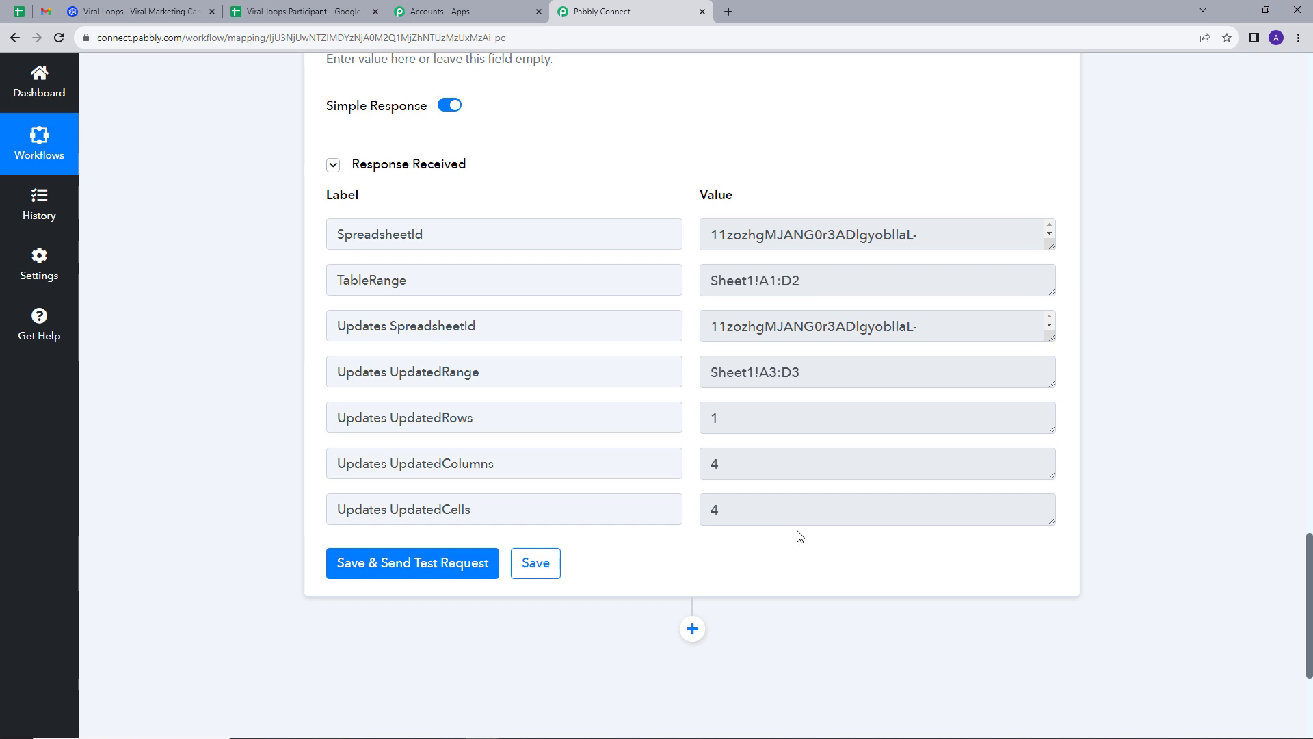
pyautogui.click(303, 11)
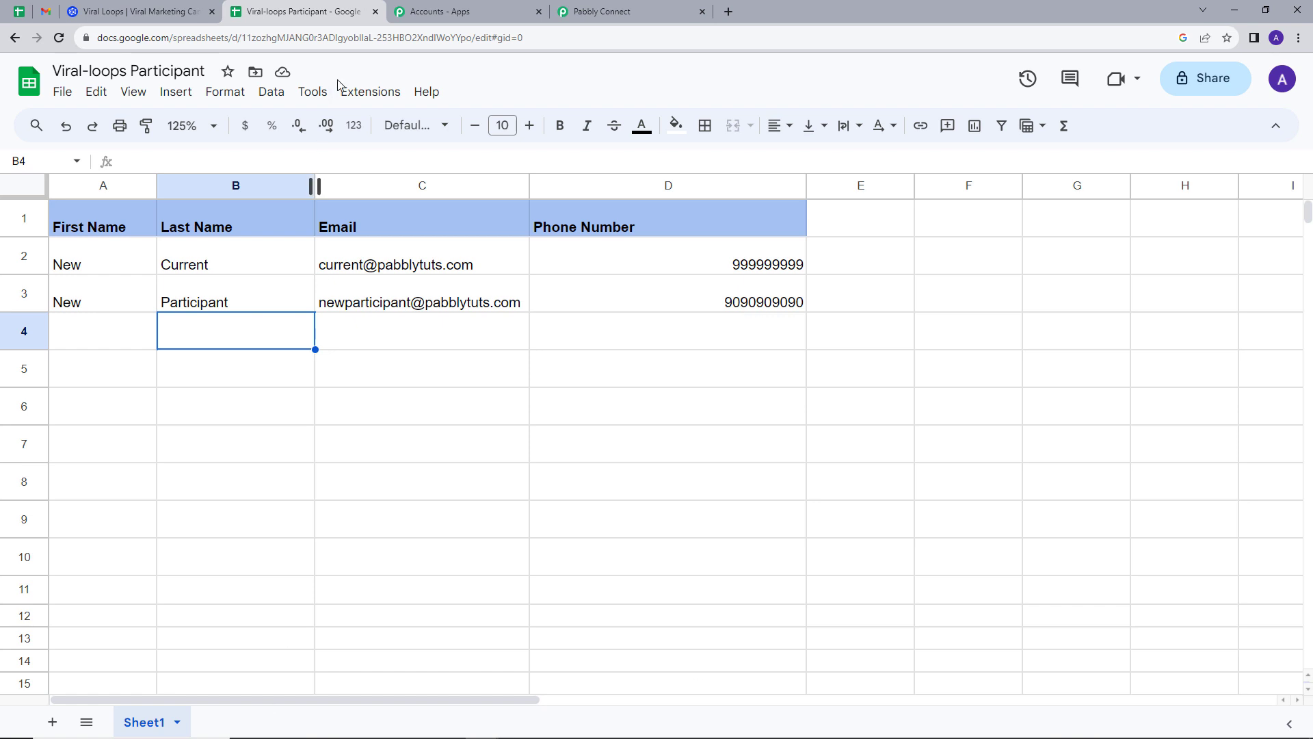
# Go back to the Pabbly Connect workflow page.
pyautogui.click(660, 11)
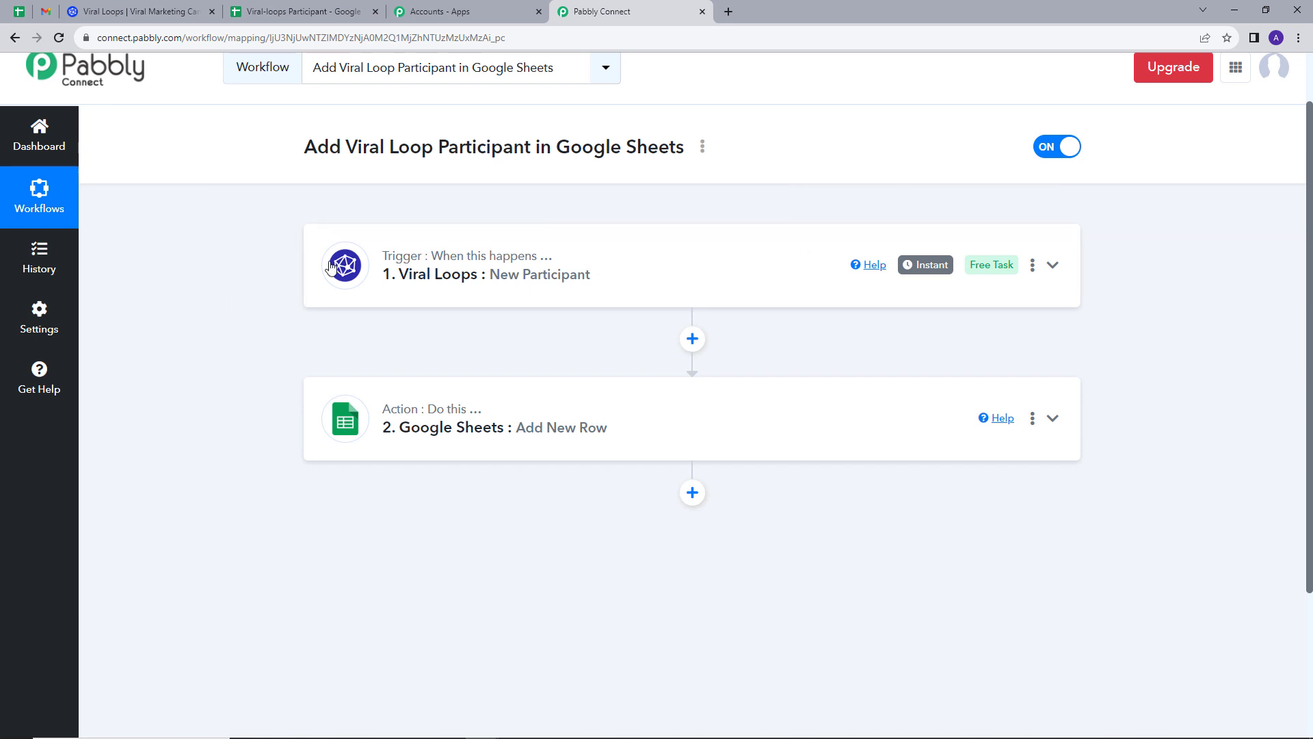
pyautogui.moveTo(442, 267)
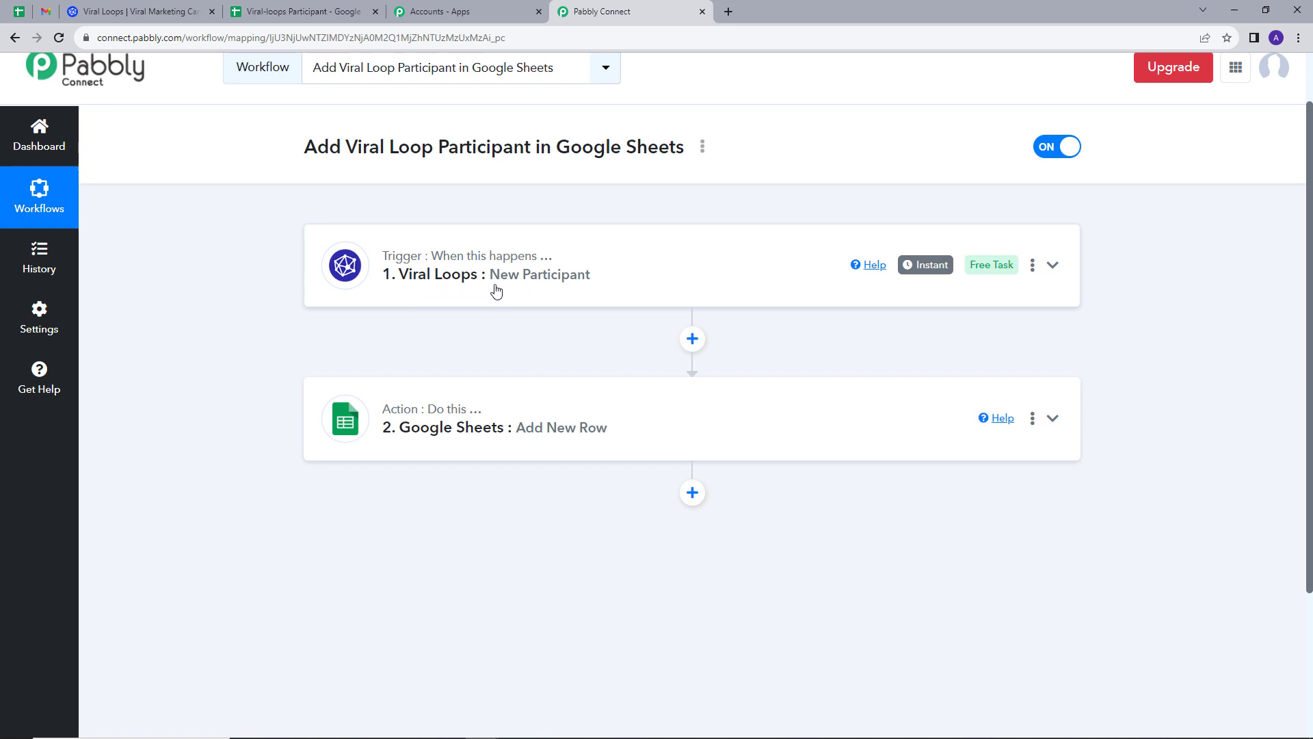
pyautogui.scroll(-1, 479, 335)
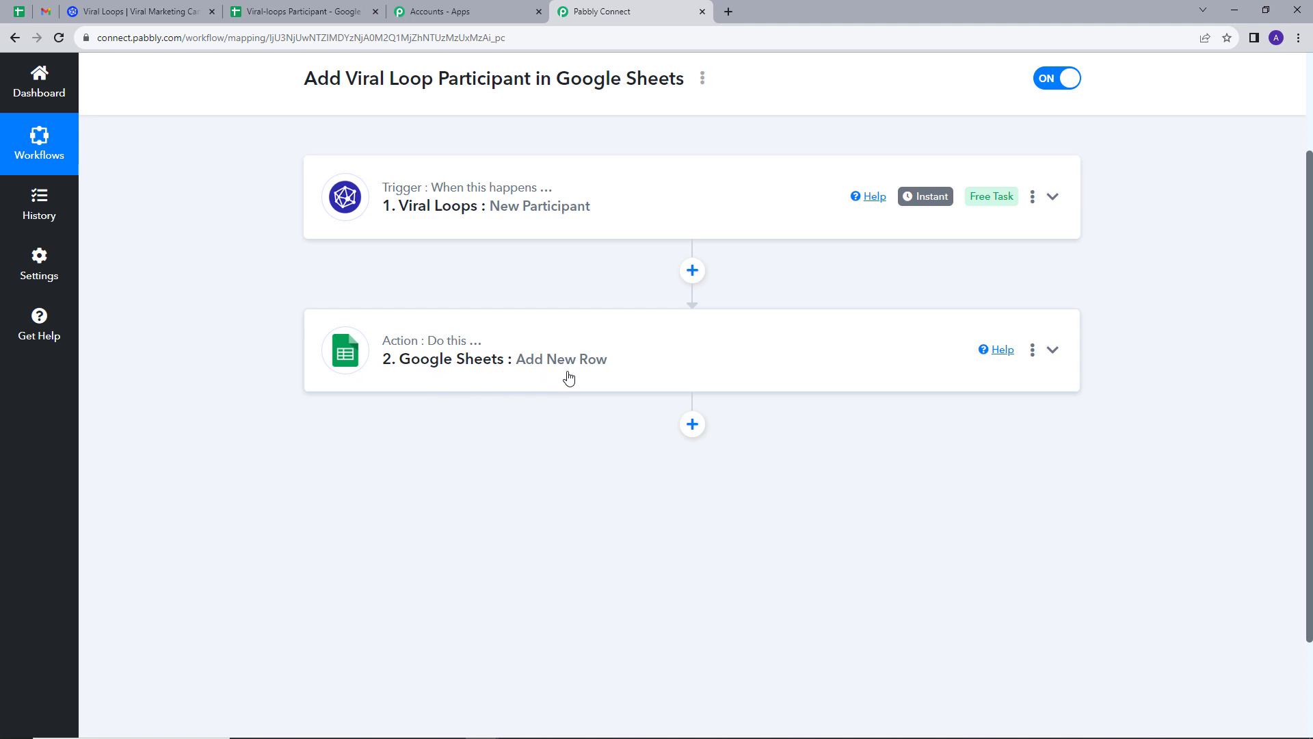
pyautogui.scroll(1, 568, 377)
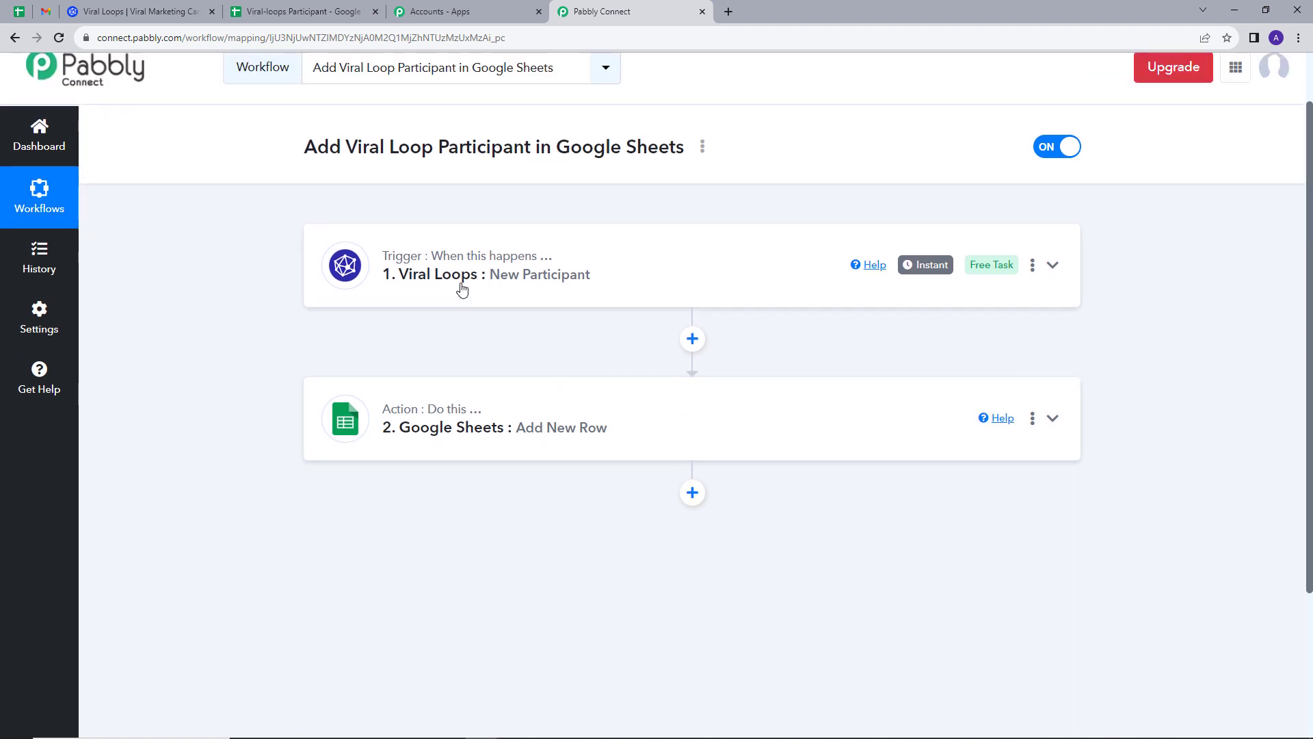